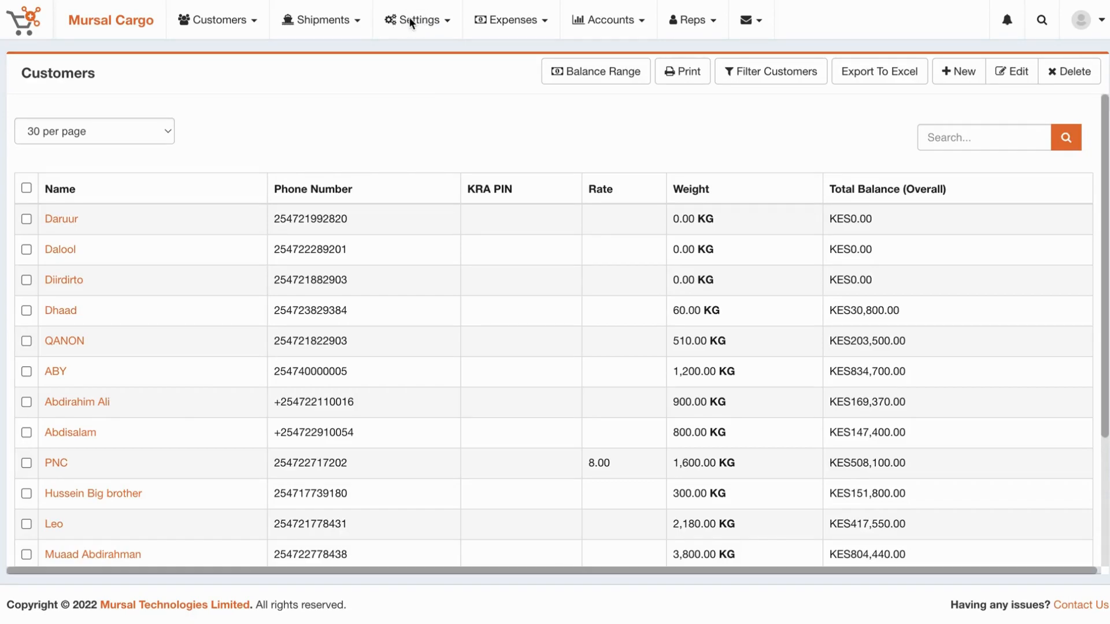
# Open the Settings menu from the Customers list.
pyautogui.click(425, 22)
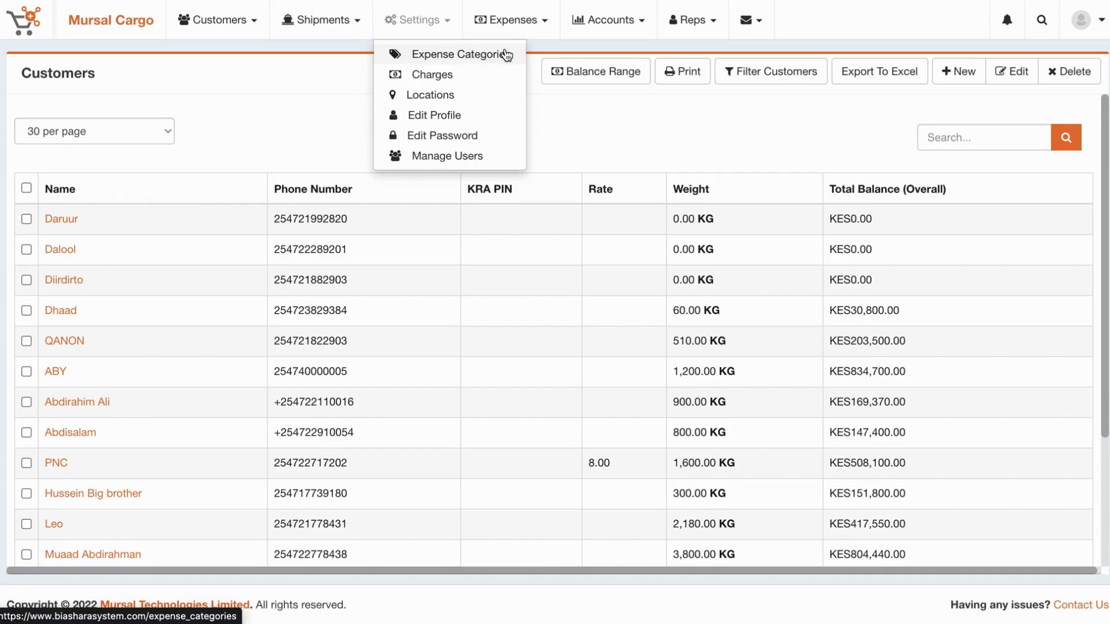
# Go to the seven-item Expense Categories list and start a new category.
pyautogui.click(466, 57)
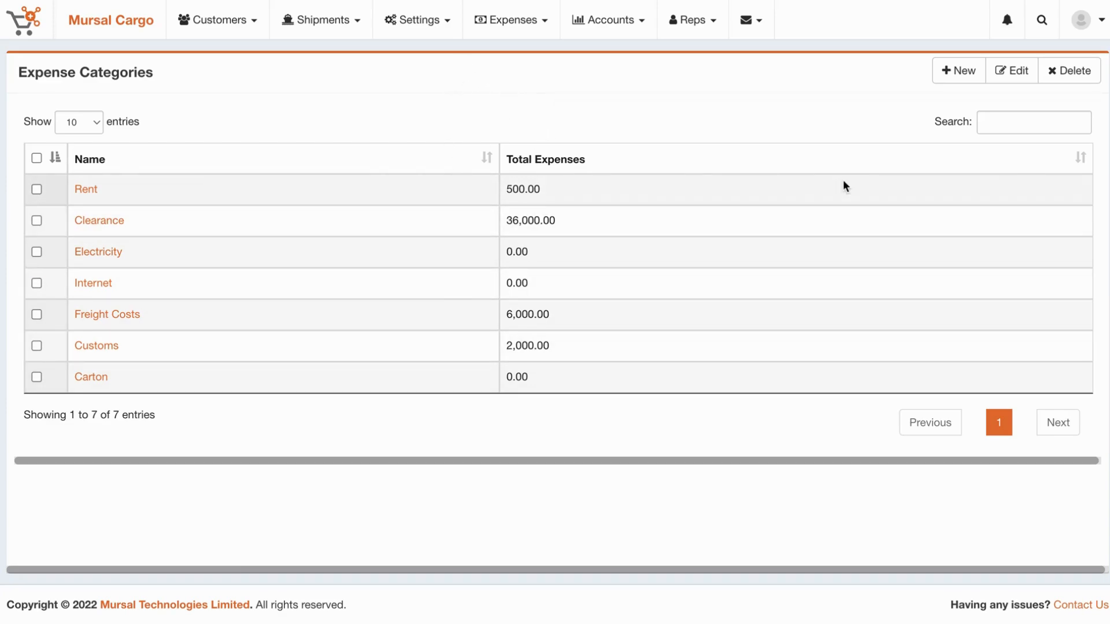
pyautogui.click(957, 78)
# Create and save an expense category named 'Misc'.
pyautogui.click(711, 128)
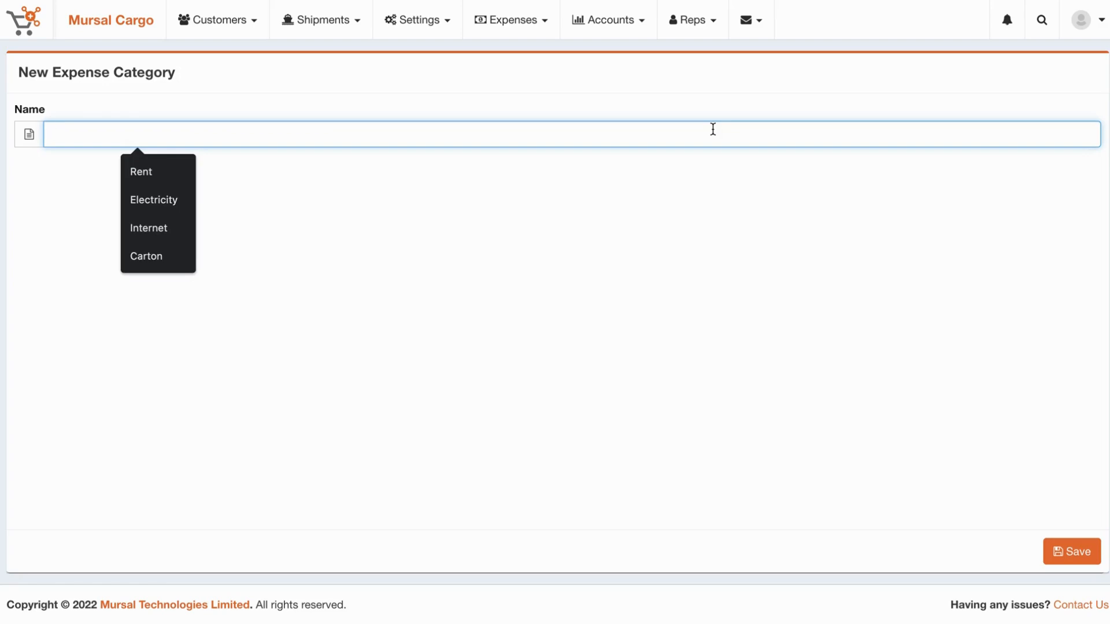
pyautogui.write('Miscc')
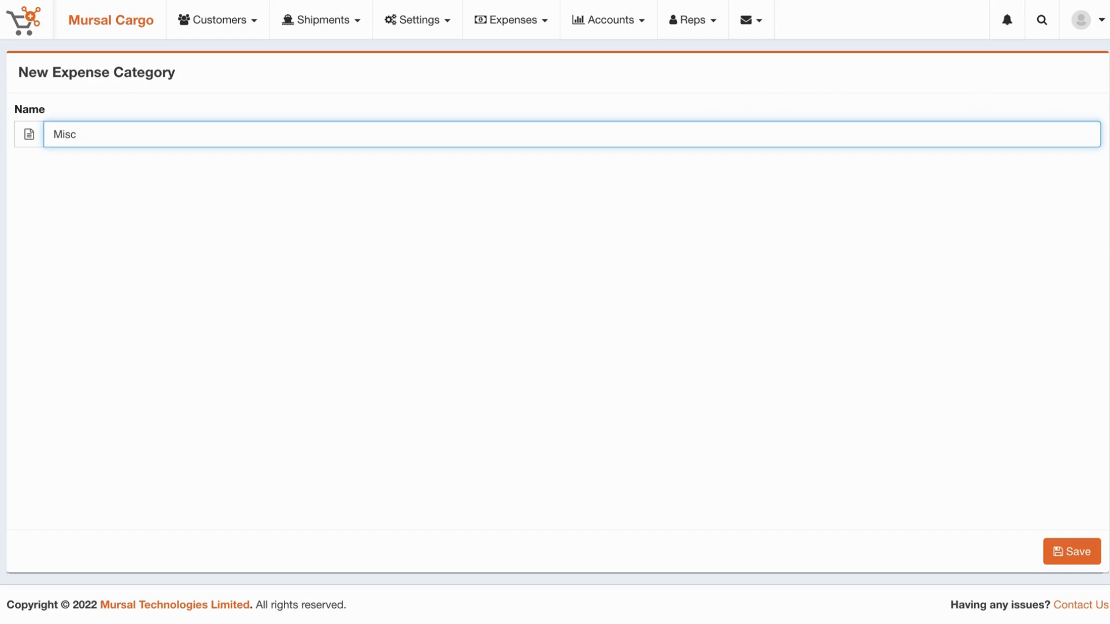
pyautogui.click(1076, 553)
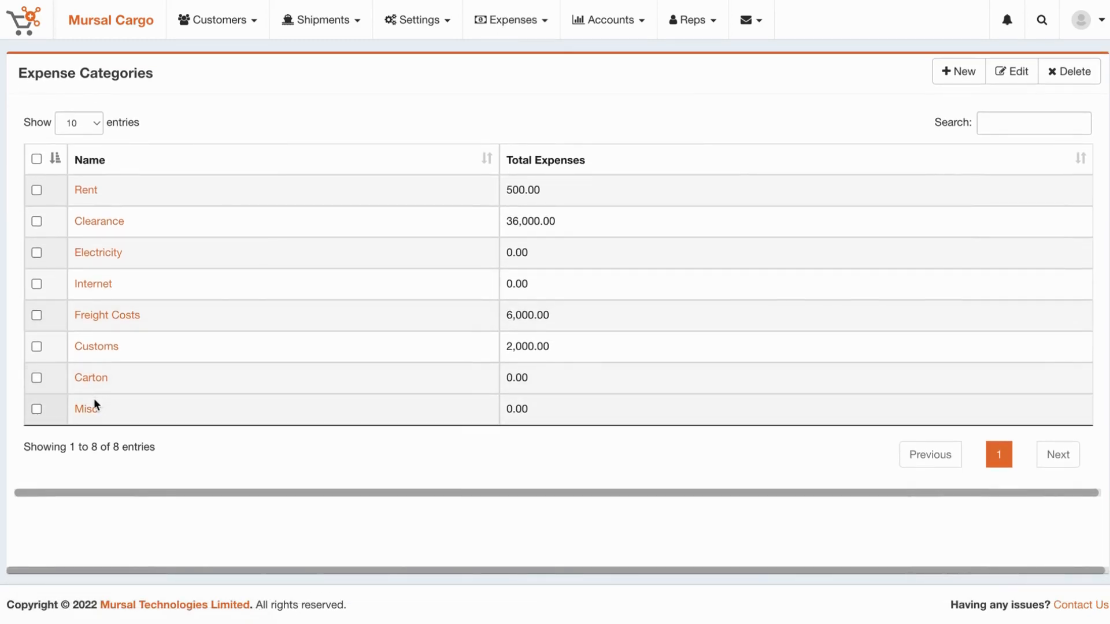
pyautogui.click(521, 22)
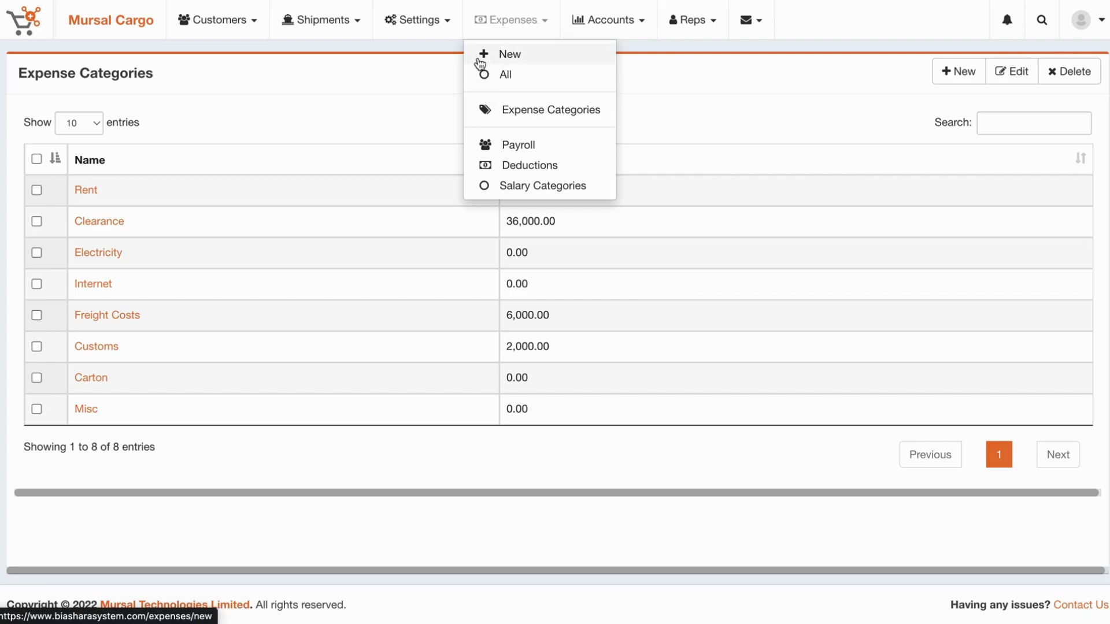
# Start a new expense and check that Misc appears in the Expense category dropdown.
pyautogui.click(513, 56)
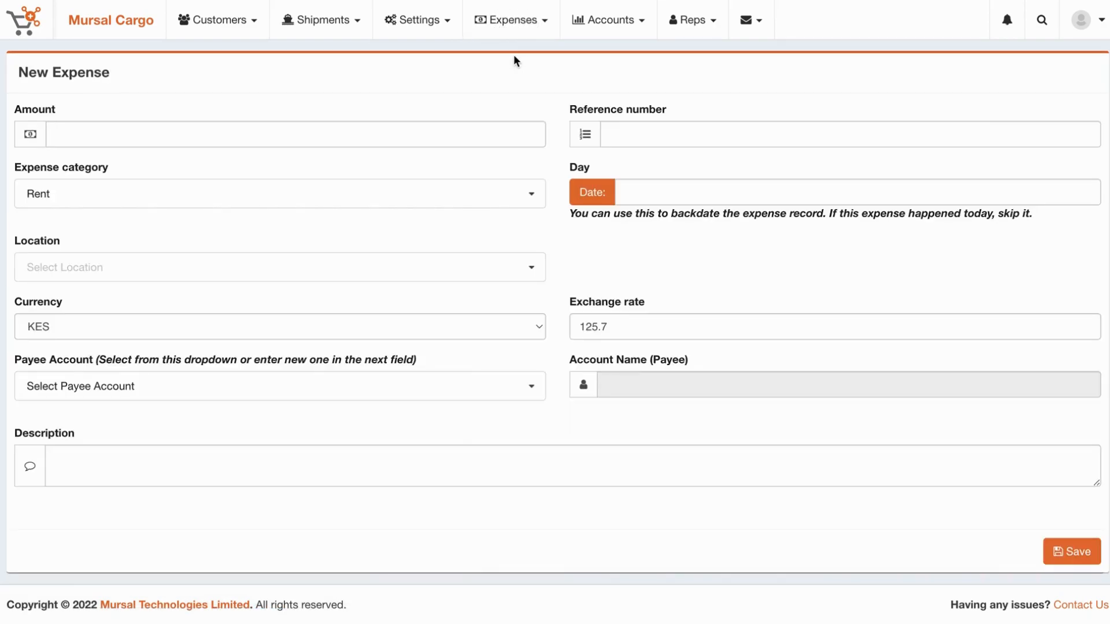
pyautogui.click(116, 190)
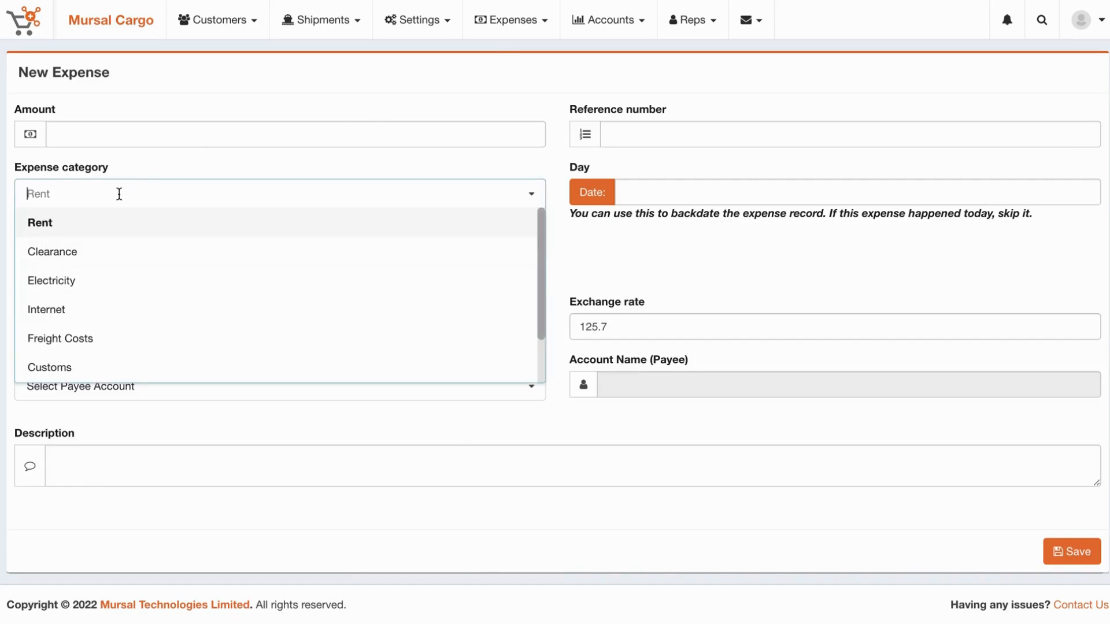
pyautogui.scroll(-2, 125, 350)
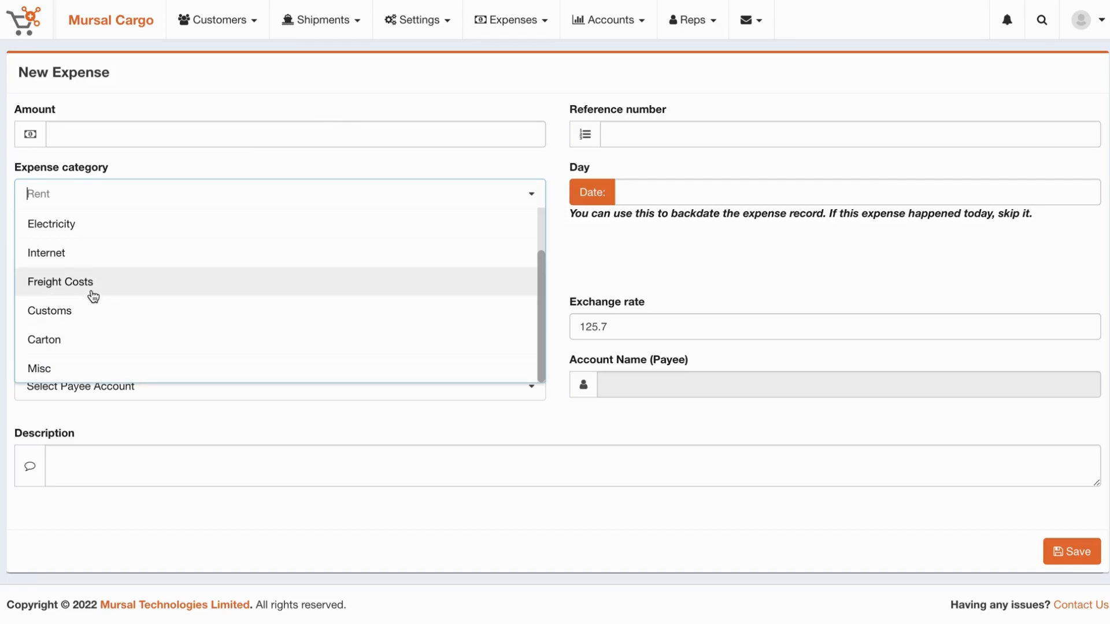
pyautogui.click(478, 65)
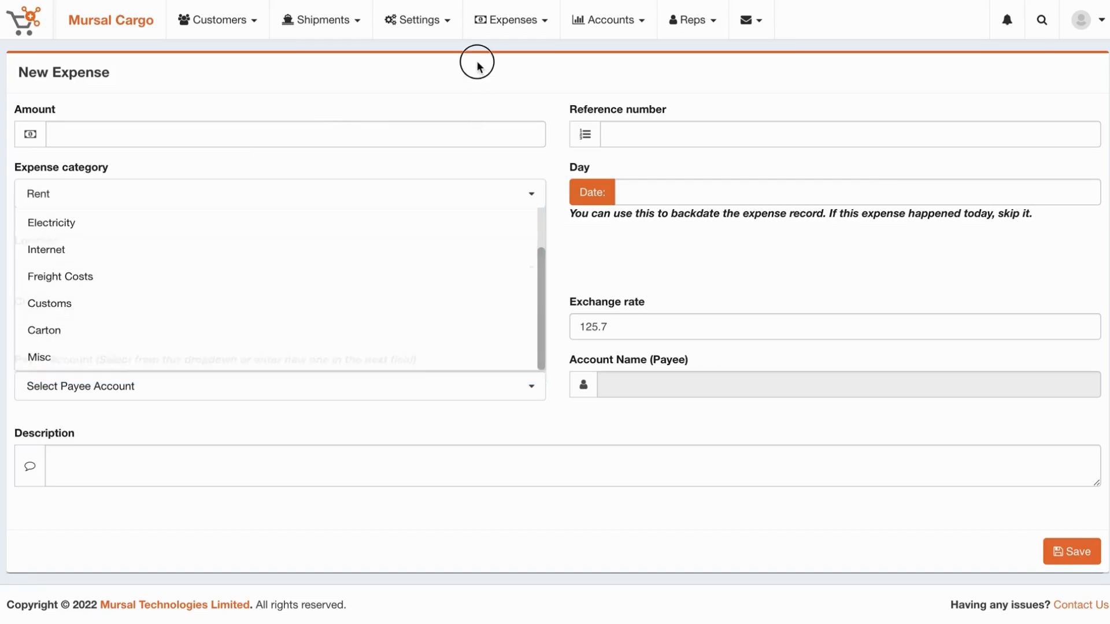
pyautogui.click(493, 23)
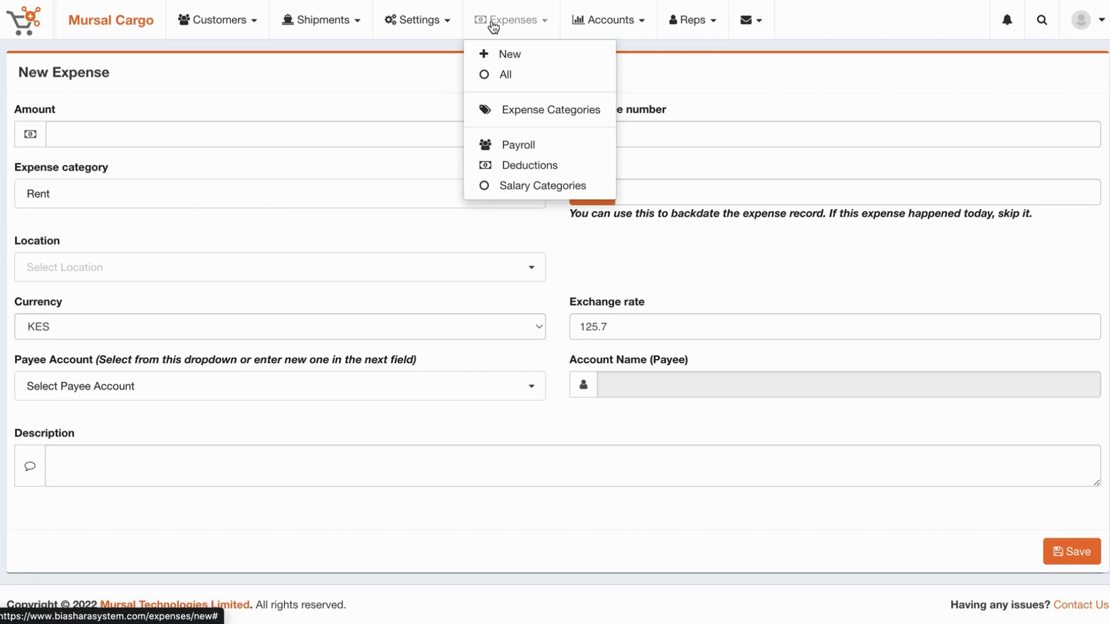
pyautogui.click(419, 21)
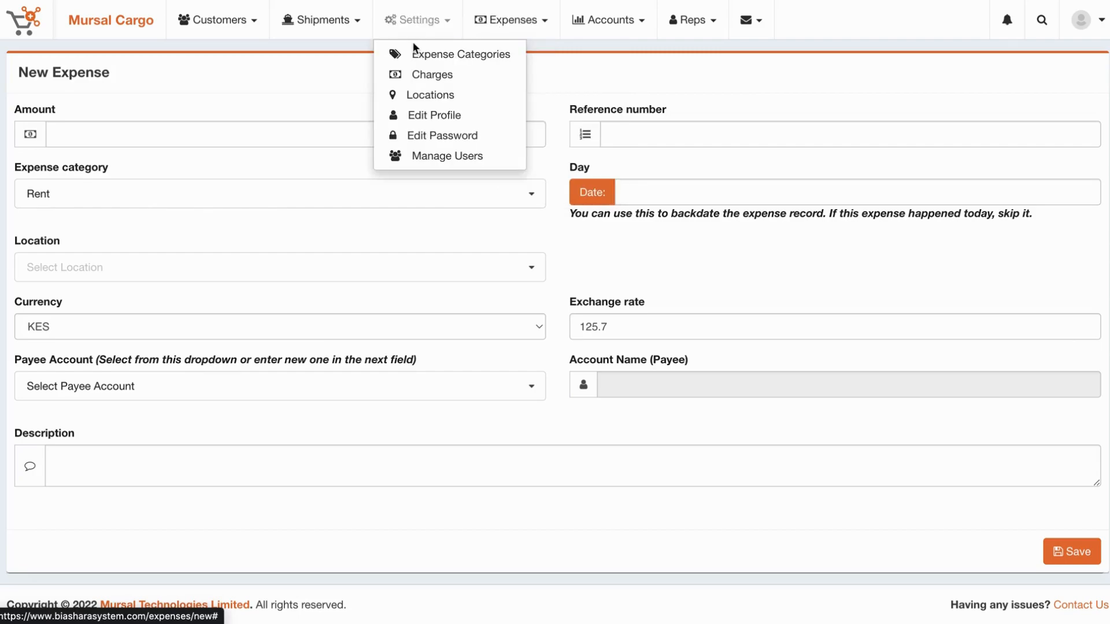
# Open the Rent category's expenses and filter them from 04/01/2022 to 12/01/2022.
pyautogui.click(413, 52)
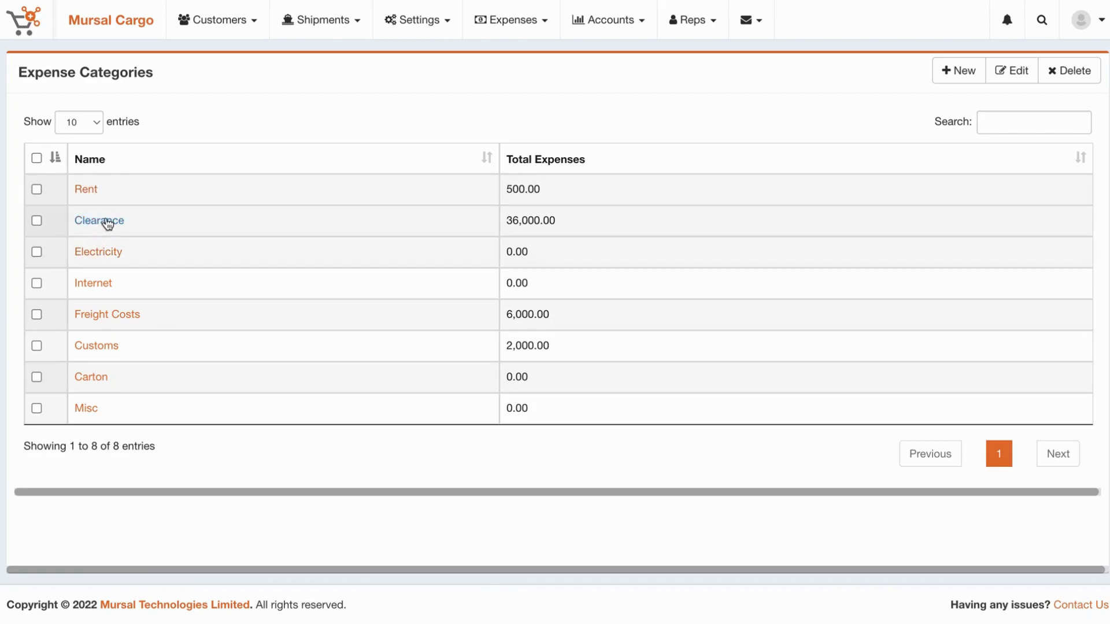
pyautogui.click(87, 194)
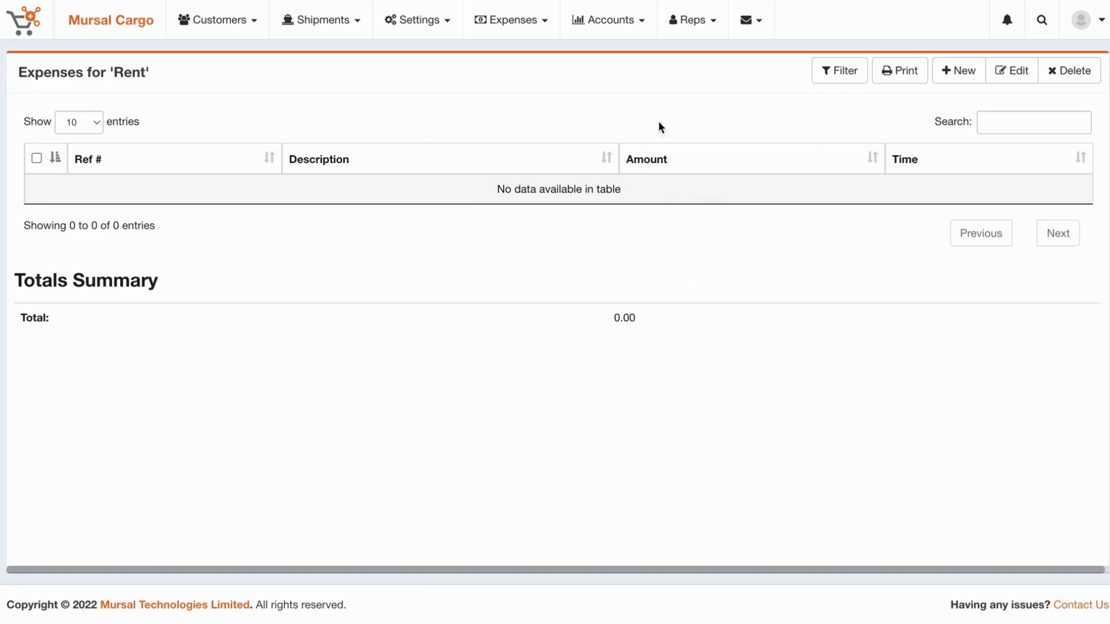
pyautogui.click(834, 71)
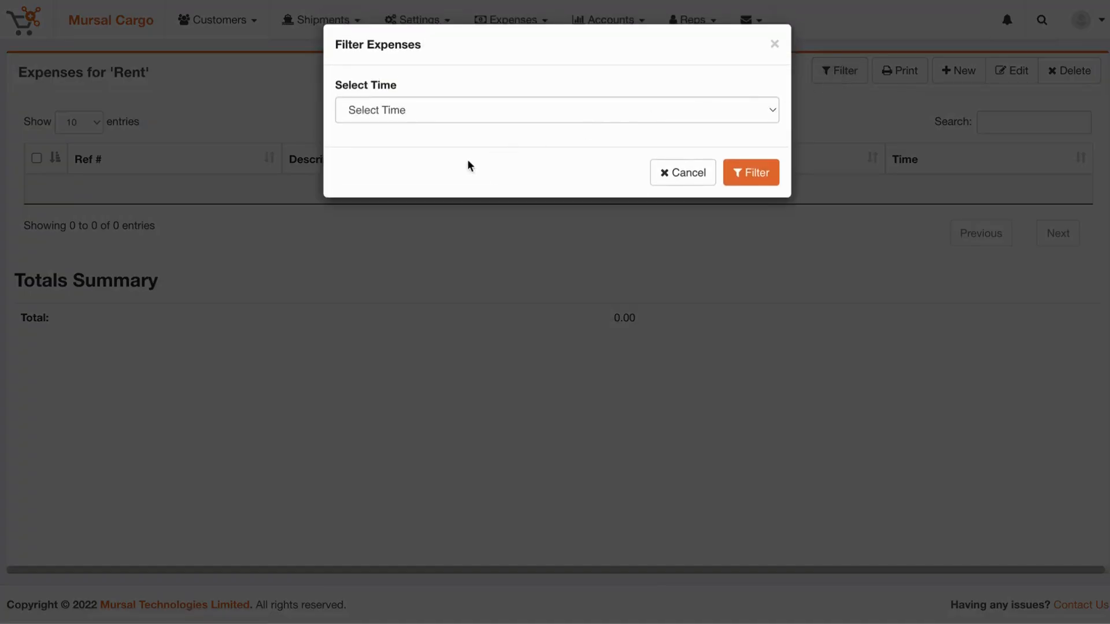
pyautogui.click(500, 111)
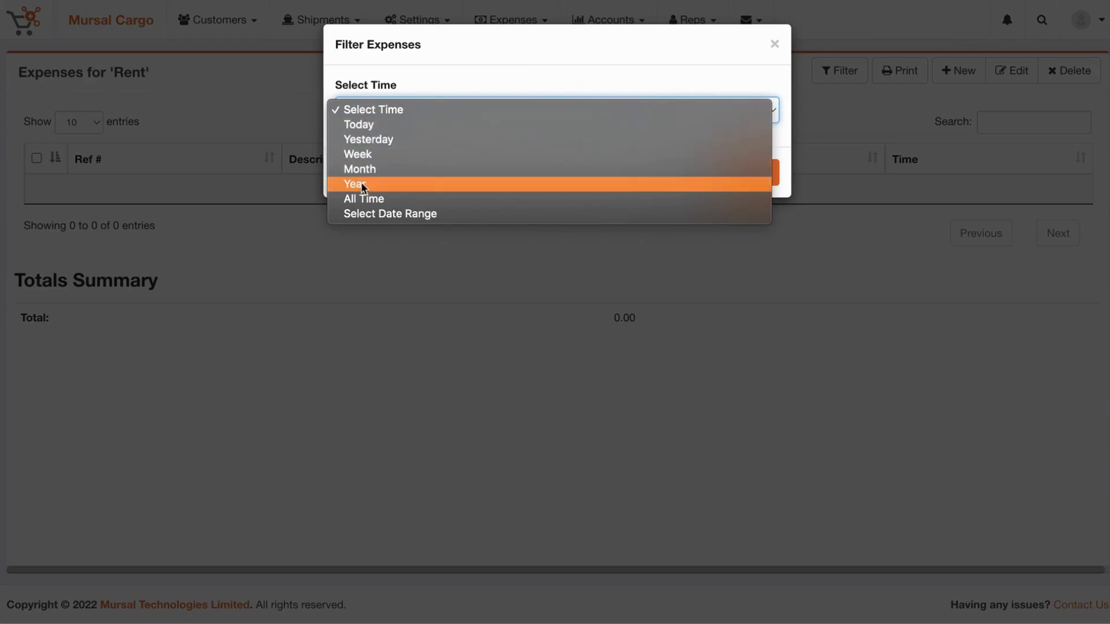
pyautogui.click(376, 215)
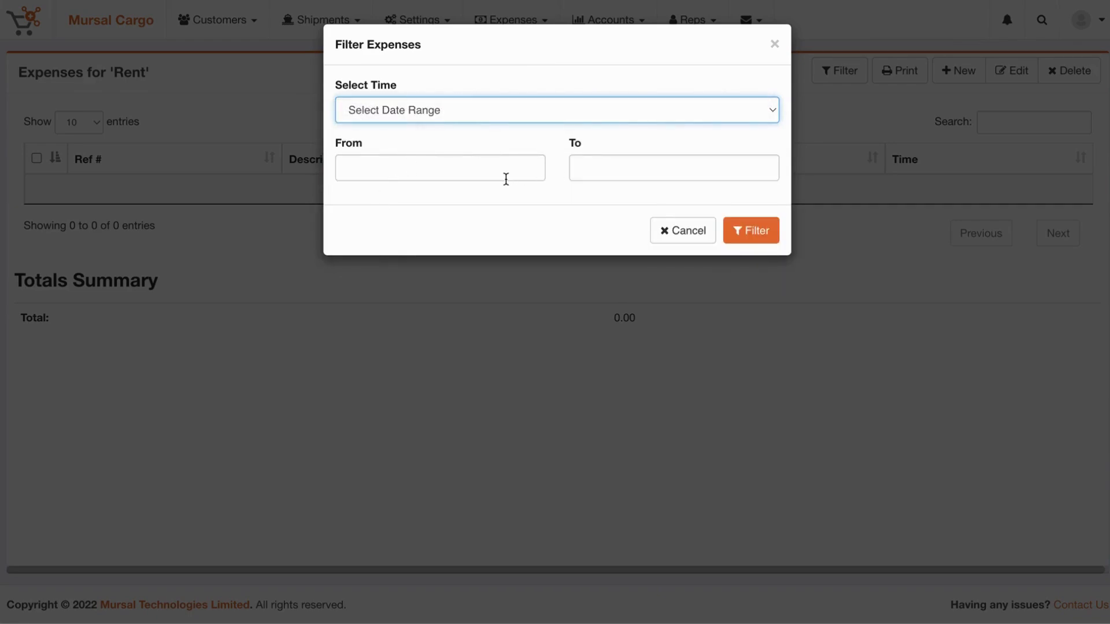
pyautogui.click(482, 171)
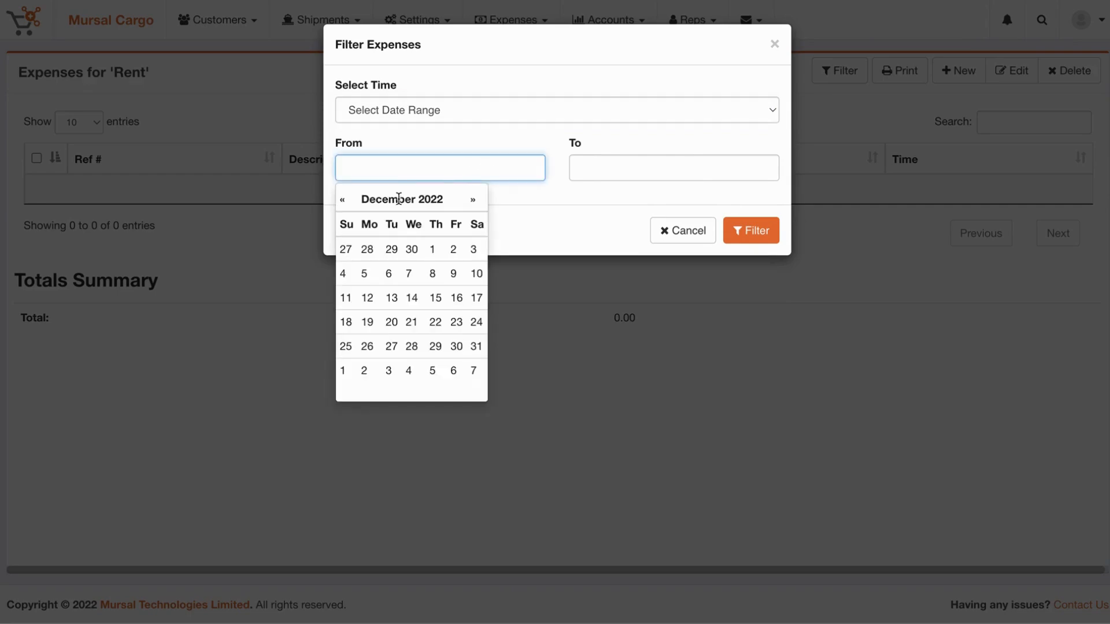
pyautogui.click(342, 196)
pyautogui.click(342, 198)
pyautogui.click(342, 198)
pyautogui.click(343, 198)
pyautogui.click(343, 198)
pyautogui.click(342, 198)
pyautogui.click(342, 198)
pyautogui.click(343, 198)
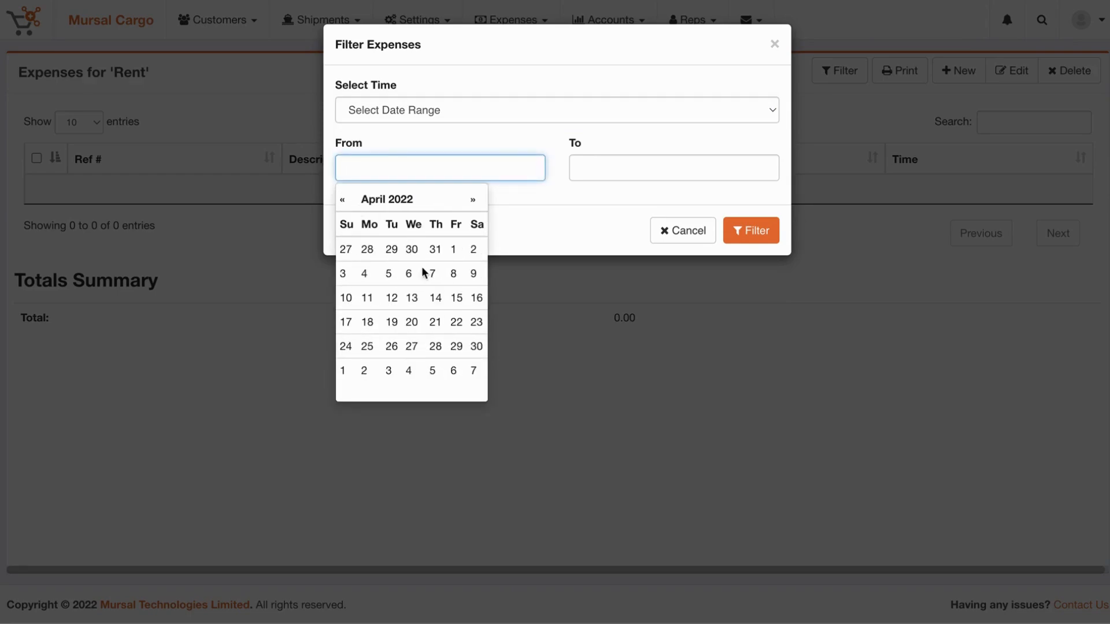
pyautogui.click(454, 249)
pyautogui.click(608, 171)
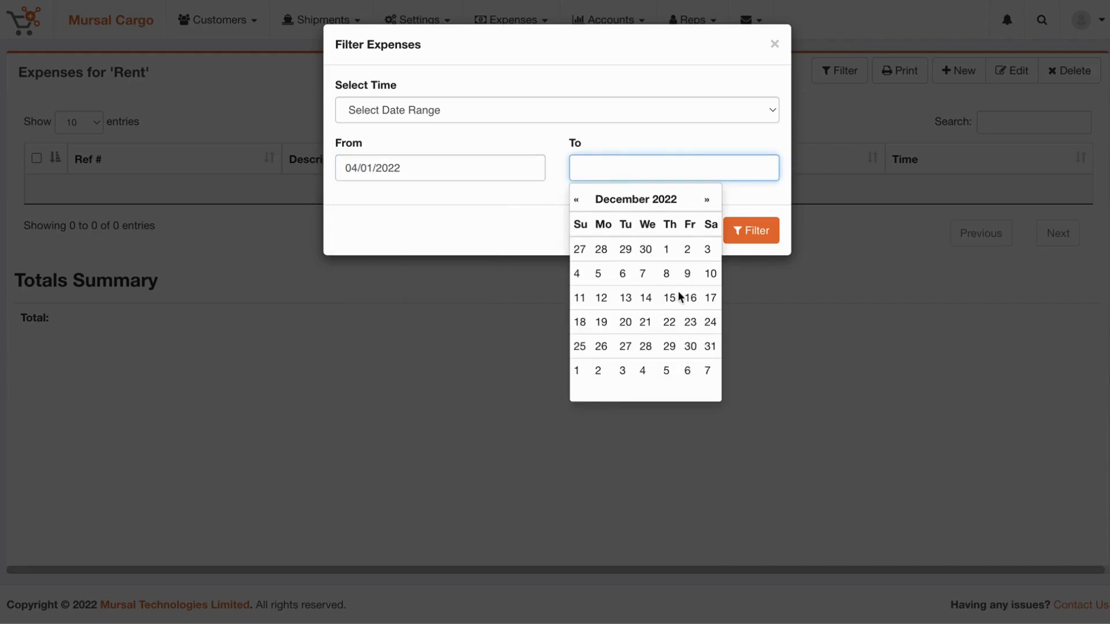
pyautogui.click(666, 249)
pyautogui.click(775, 230)
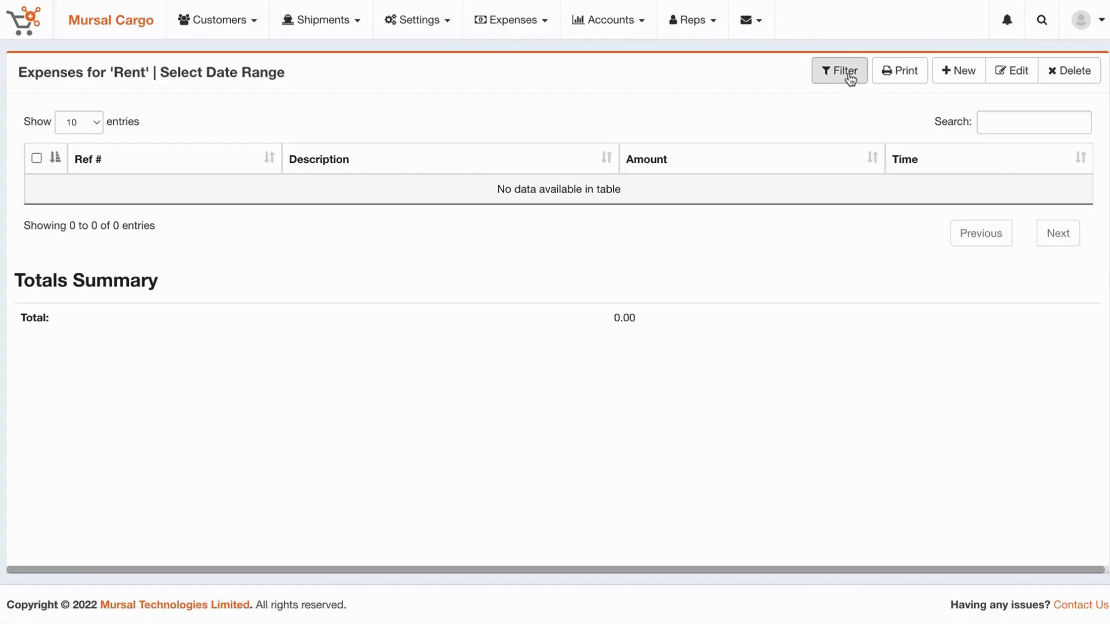
# Switch the Rent expense filter to All Time, showing one 500.00 expense.
pyautogui.click(848, 74)
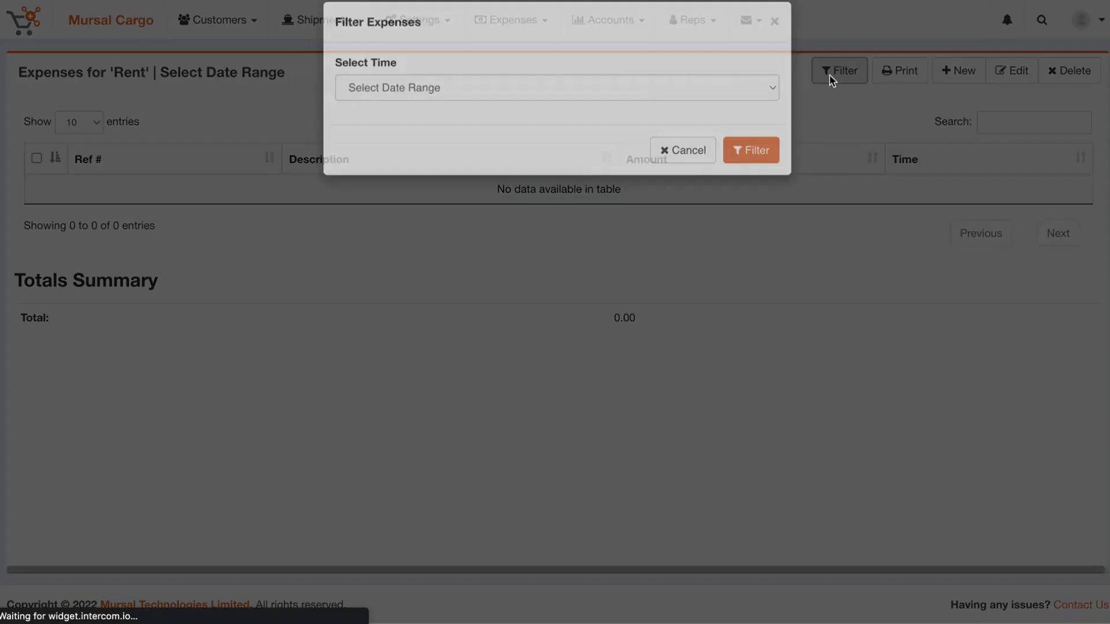
pyautogui.click(415, 109)
pyautogui.click(391, 97)
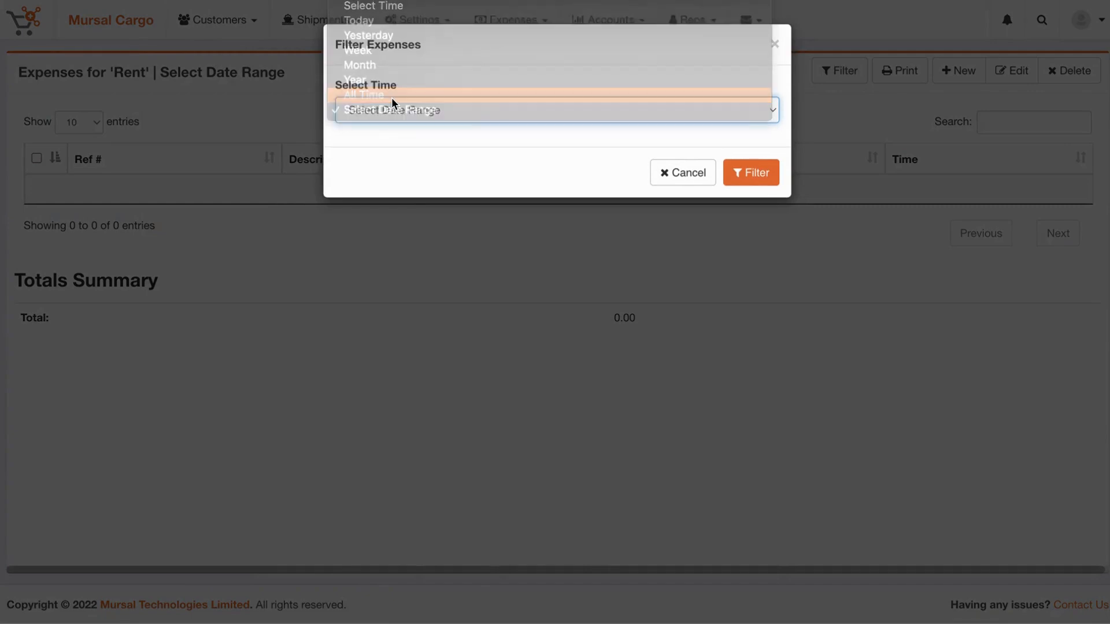
pyautogui.click(751, 179)
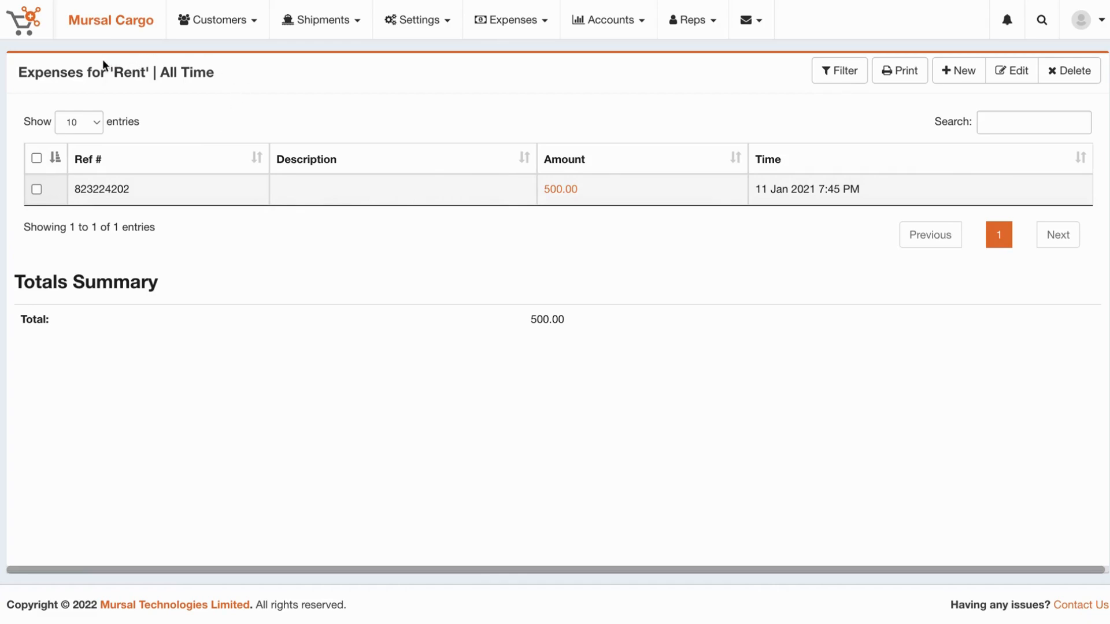
pyautogui.moveTo(105, 72); pyautogui.dragTo(177, 72)
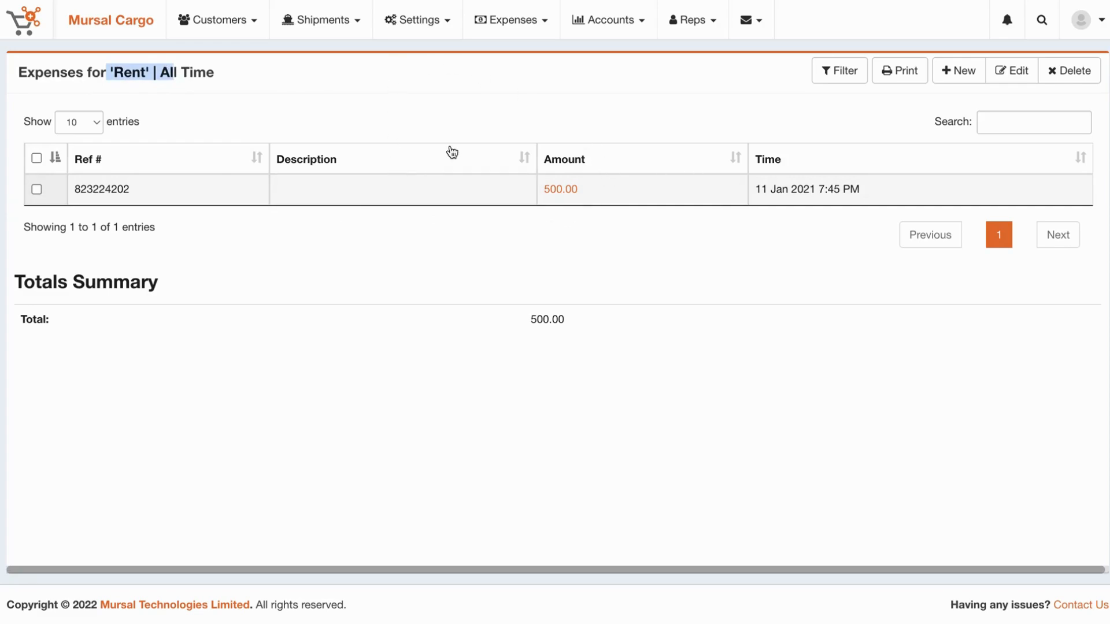
pyautogui.click(898, 72)
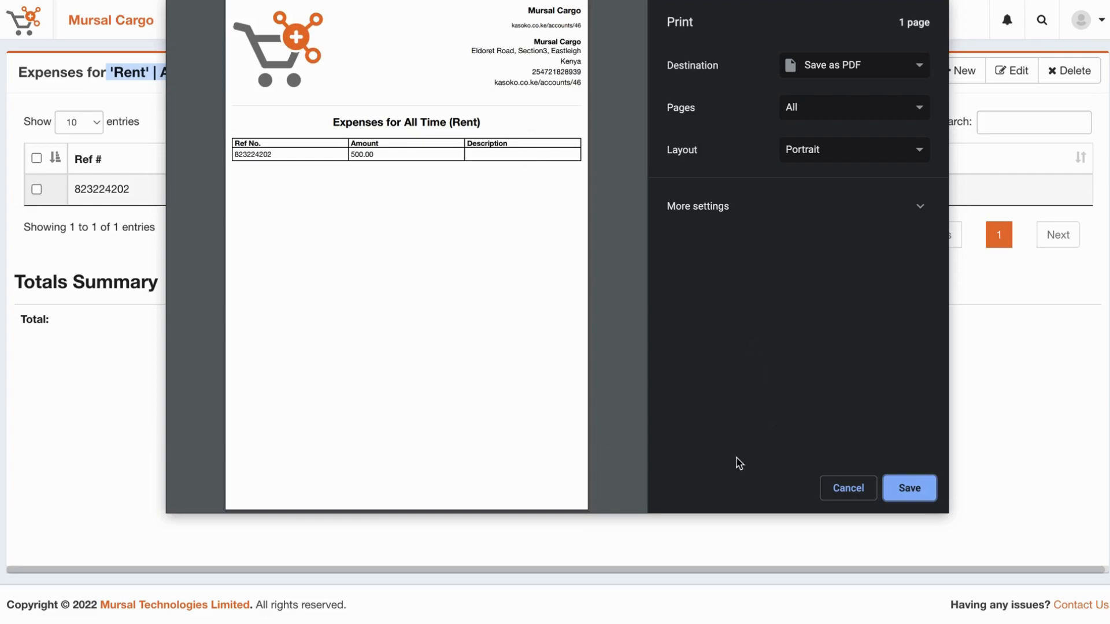
pyautogui.click(843, 486)
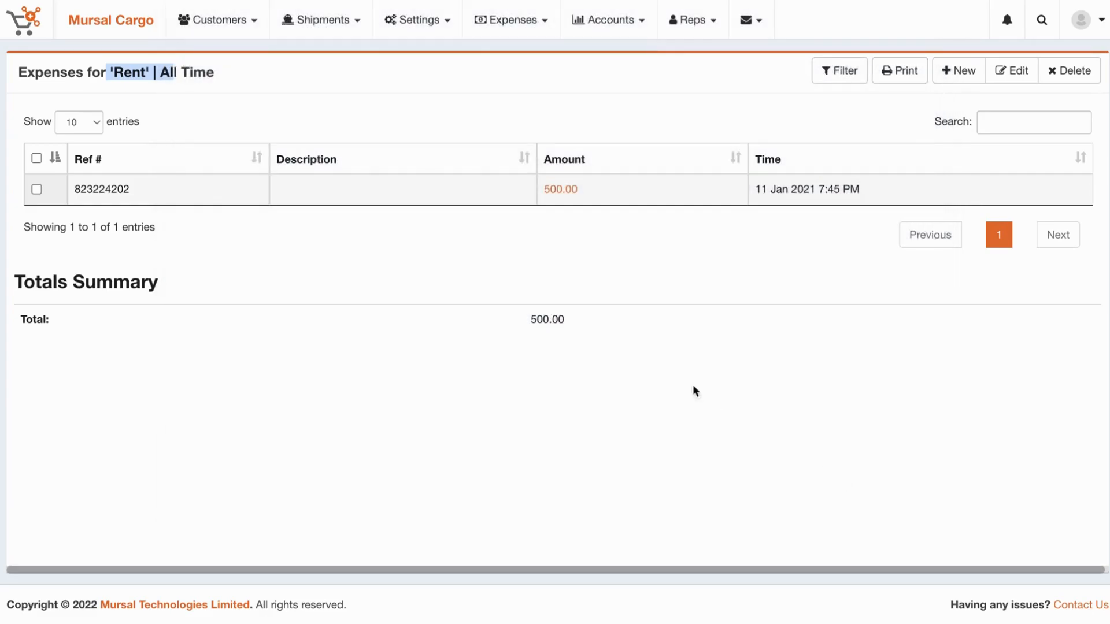
pyautogui.click(673, 252)
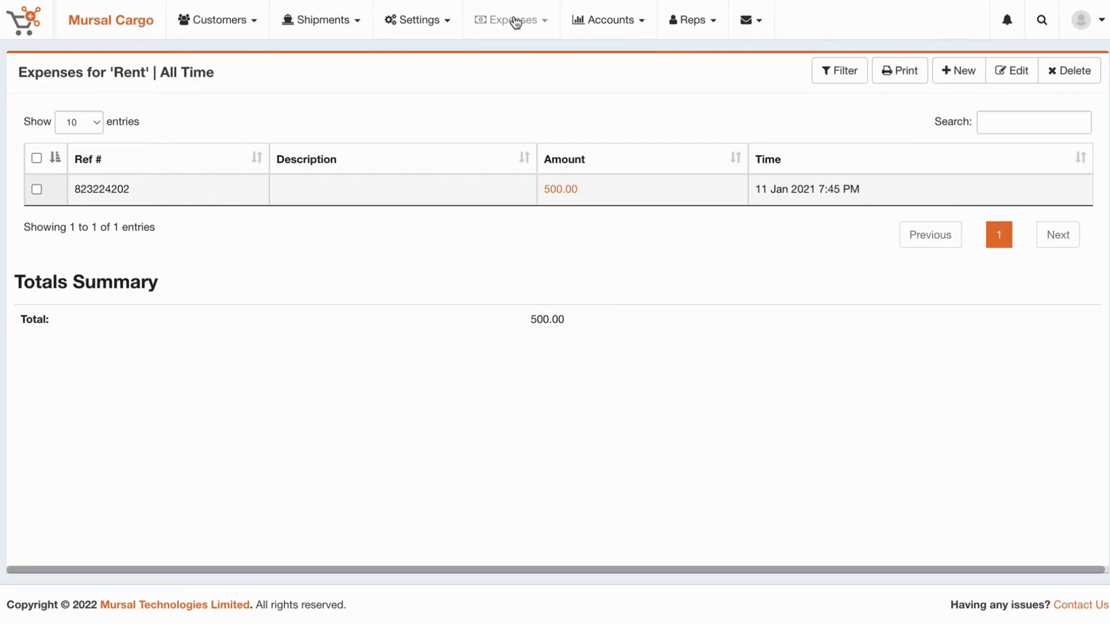
# Review the Charges list, then start a new shipment and view its five charges.
pyautogui.click(408, 26)
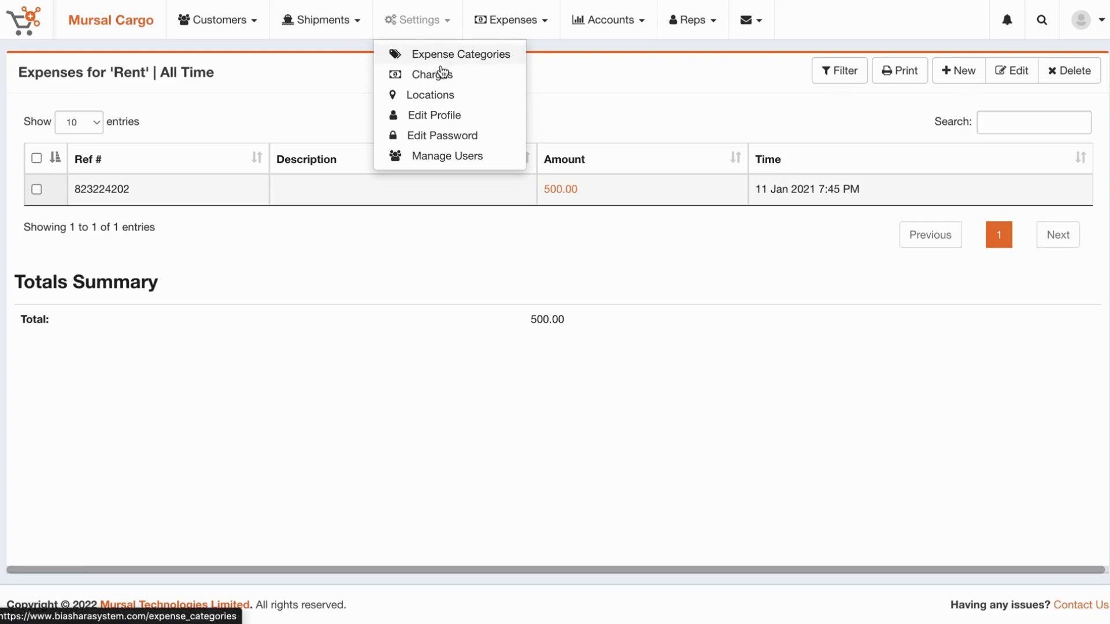
pyautogui.click(439, 77)
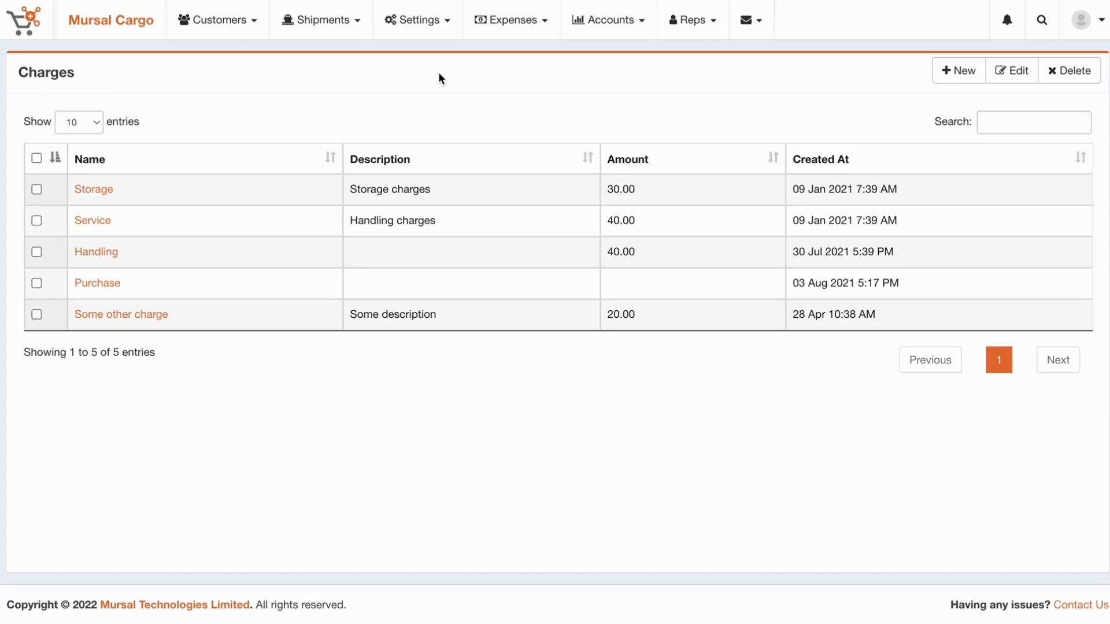
pyautogui.click(326, 28)
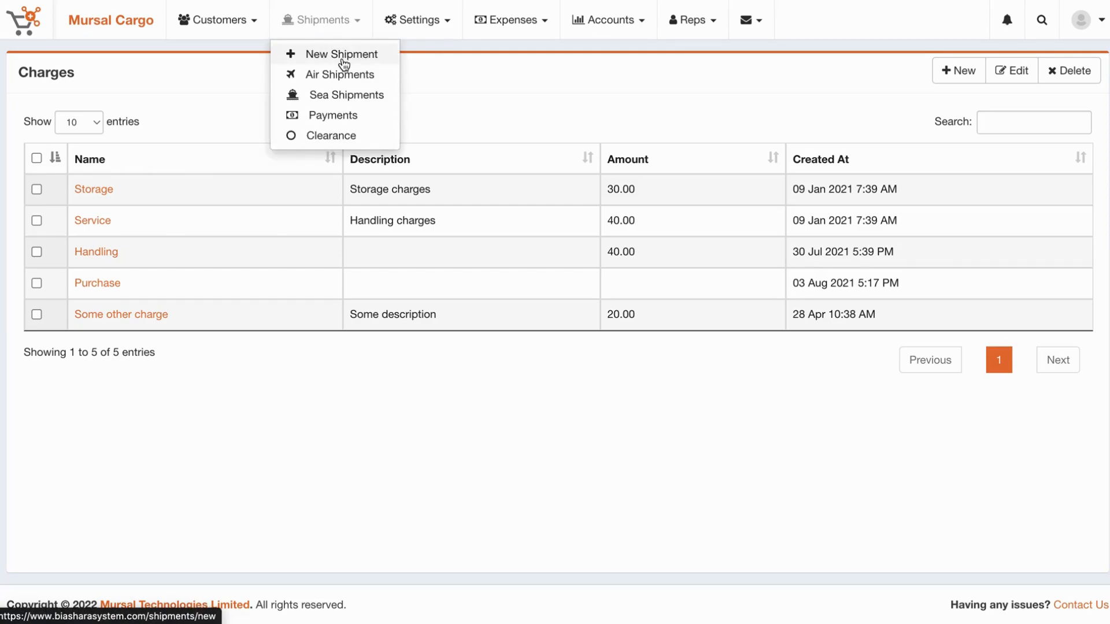
pyautogui.click(342, 58)
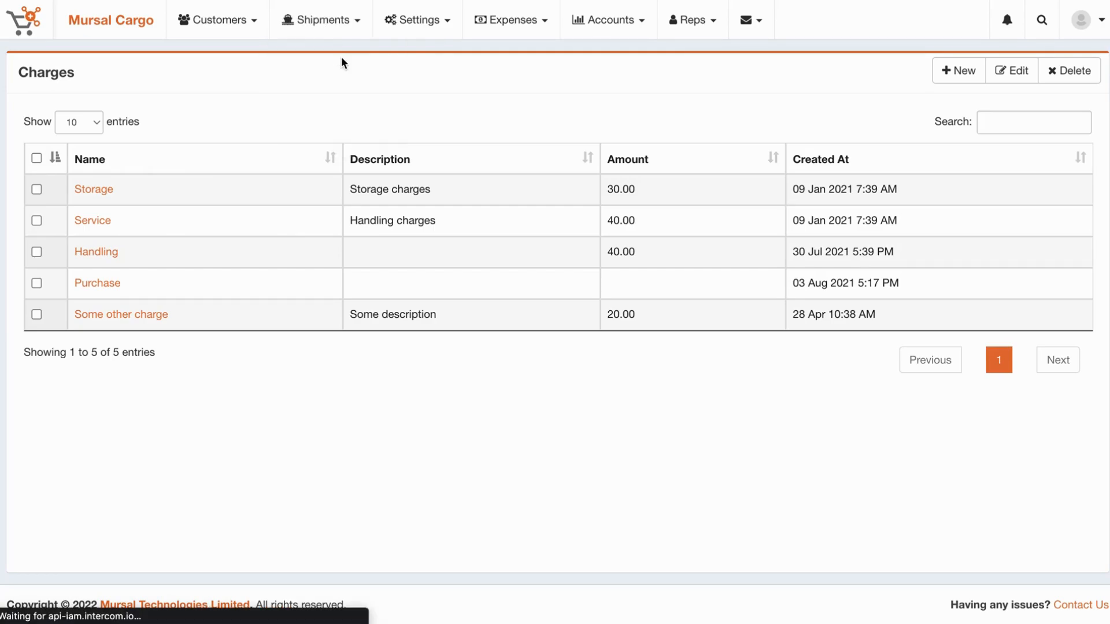
pyautogui.scroll(-10, 421, 298)
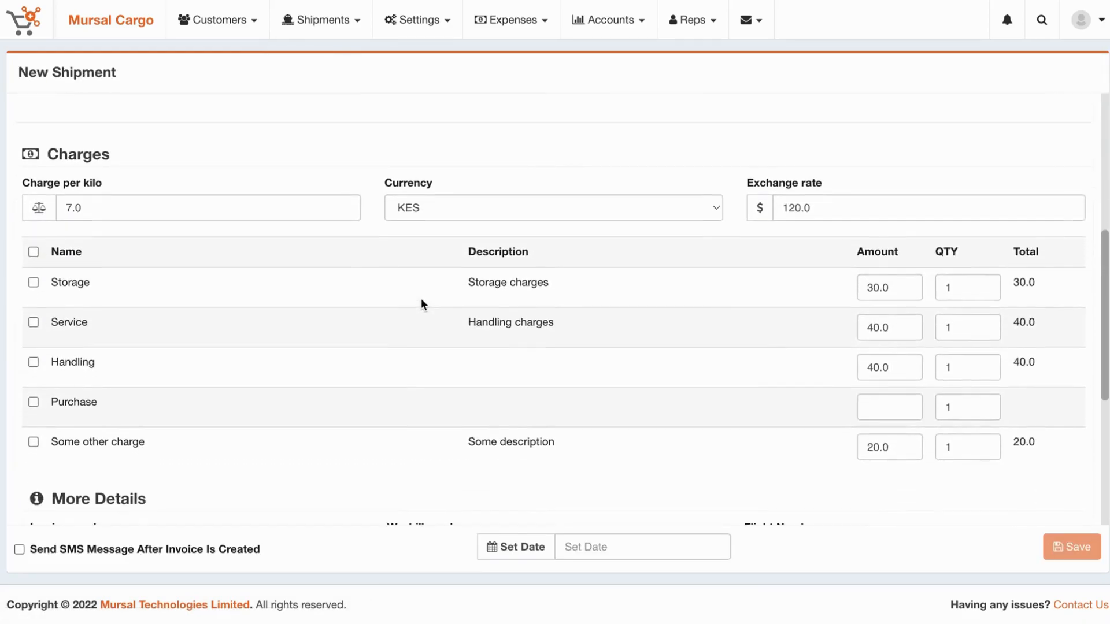
pyautogui.moveTo(49, 255); pyautogui.dragTo(490, 422)
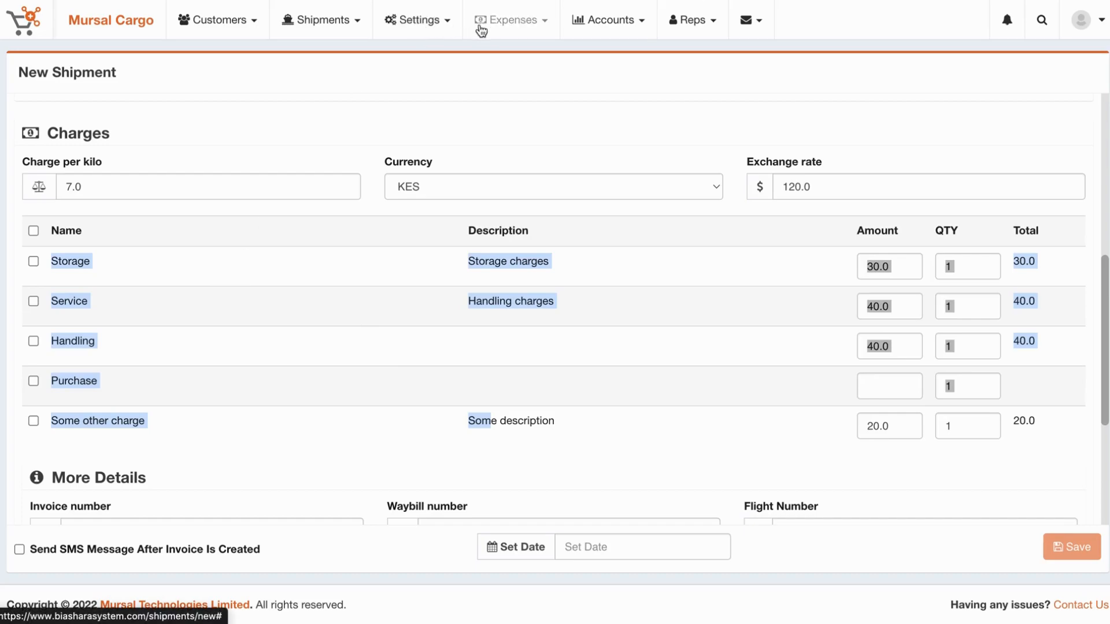
pyautogui.click(398, 23)
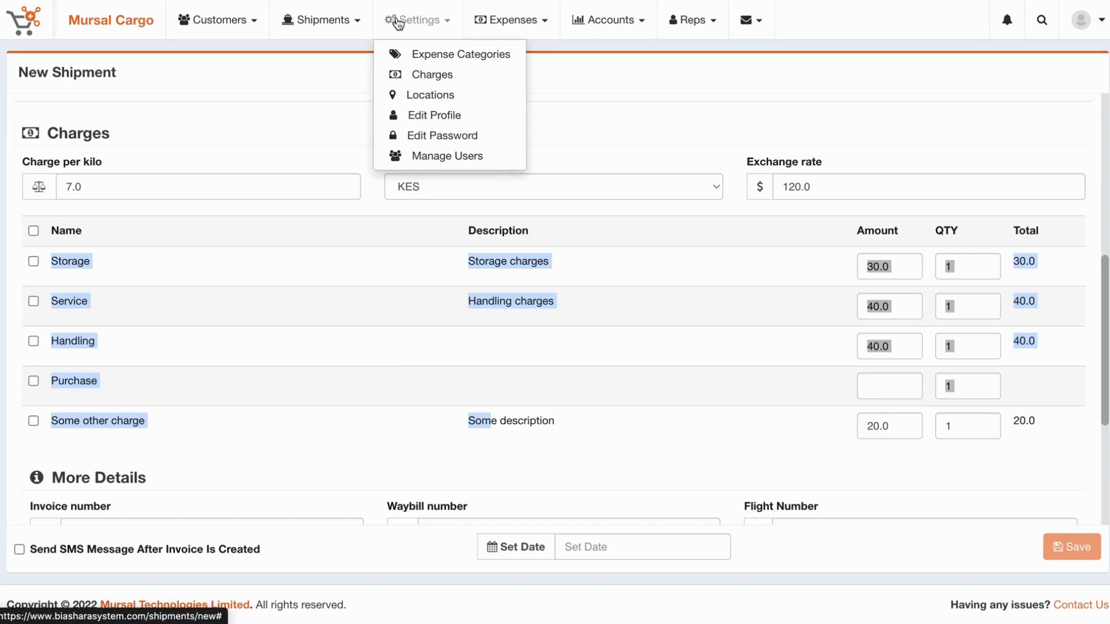
# Create a charge named 'Charge Two' with description 'Some description' and amount 50.
pyautogui.click(422, 75)
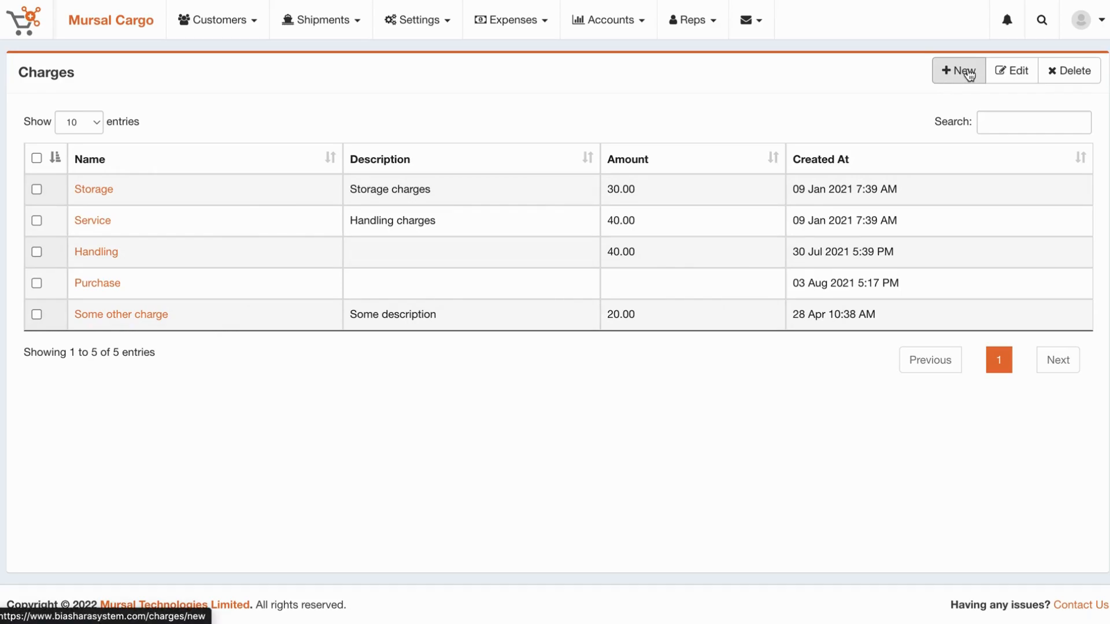
pyautogui.click(969, 74)
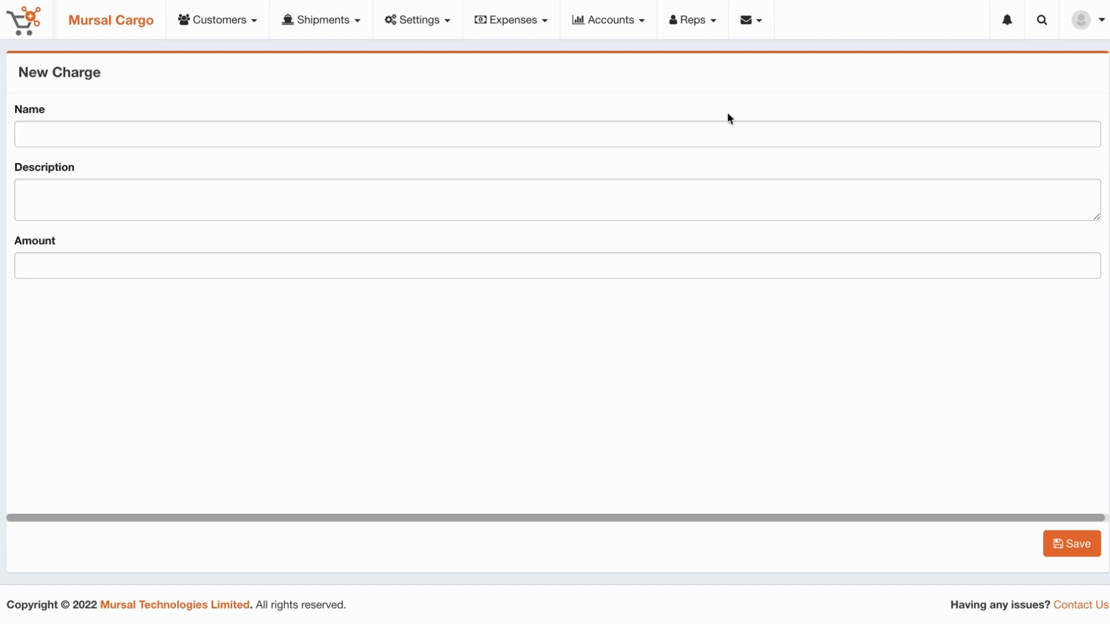
pyautogui.click(707, 141)
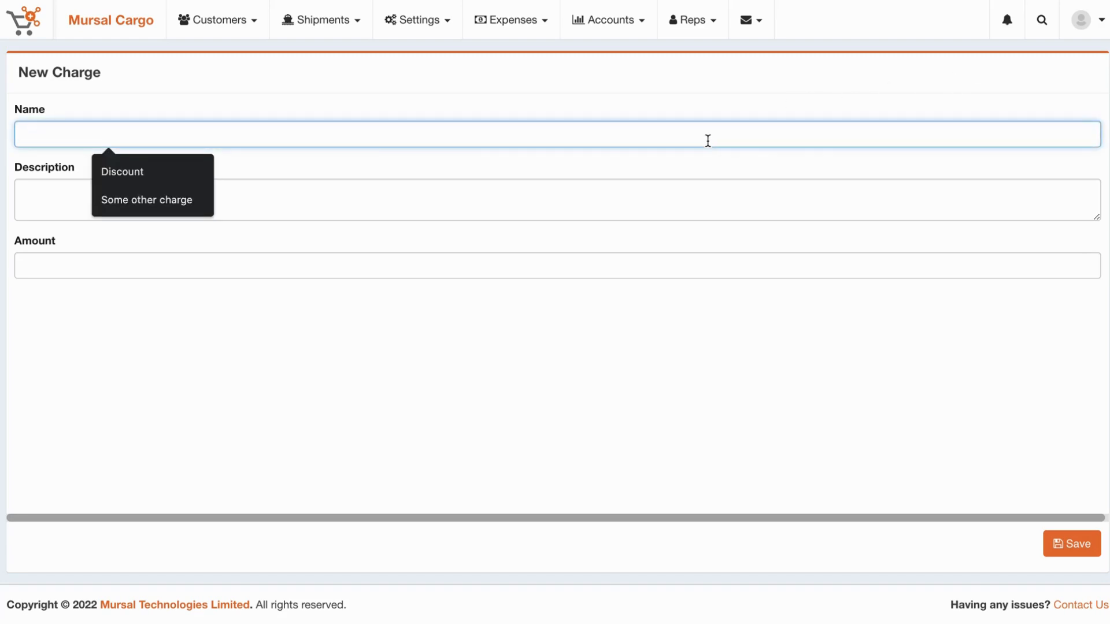
pyautogui.write('Charge')
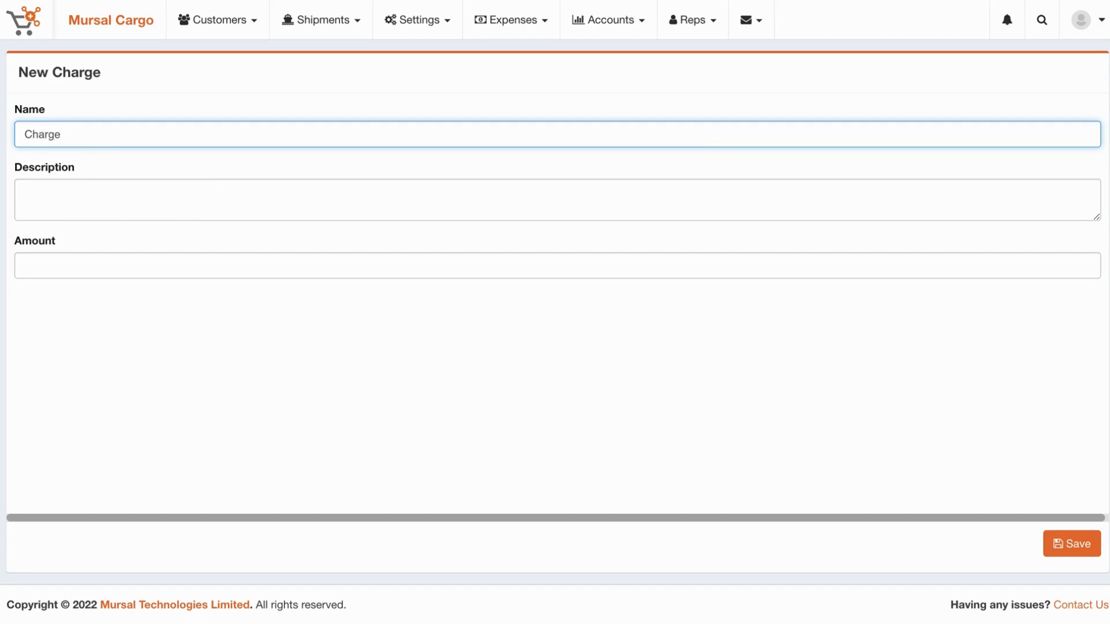
pyautogui.write(' Two')
pyautogui.click(598, 199)
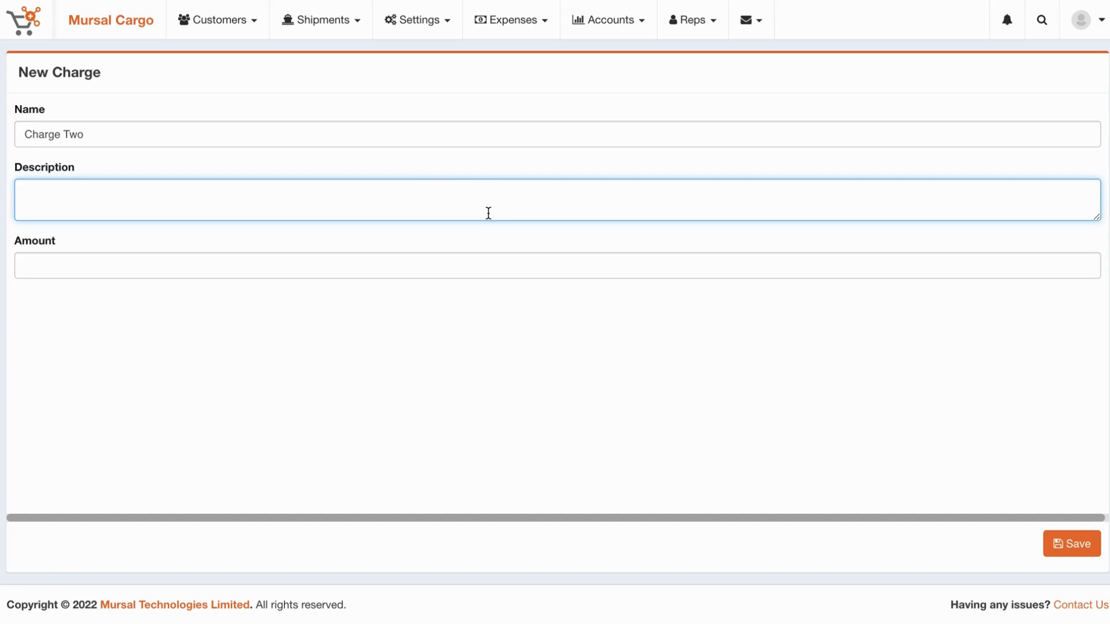
pyautogui.write('Some description')
pyautogui.click(452, 275)
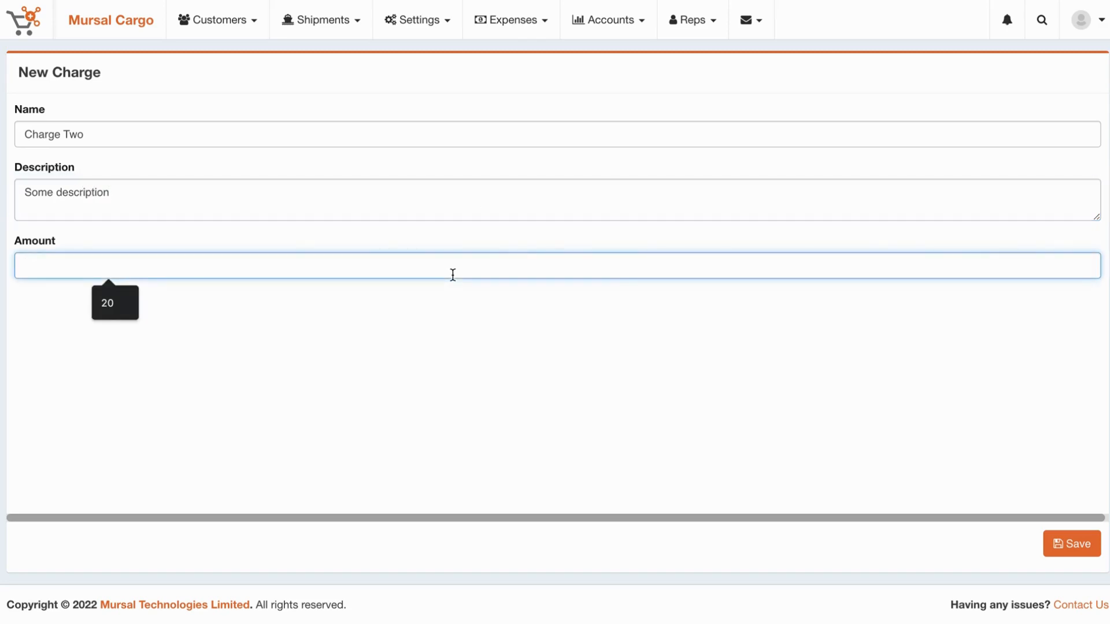
pyautogui.write('50')
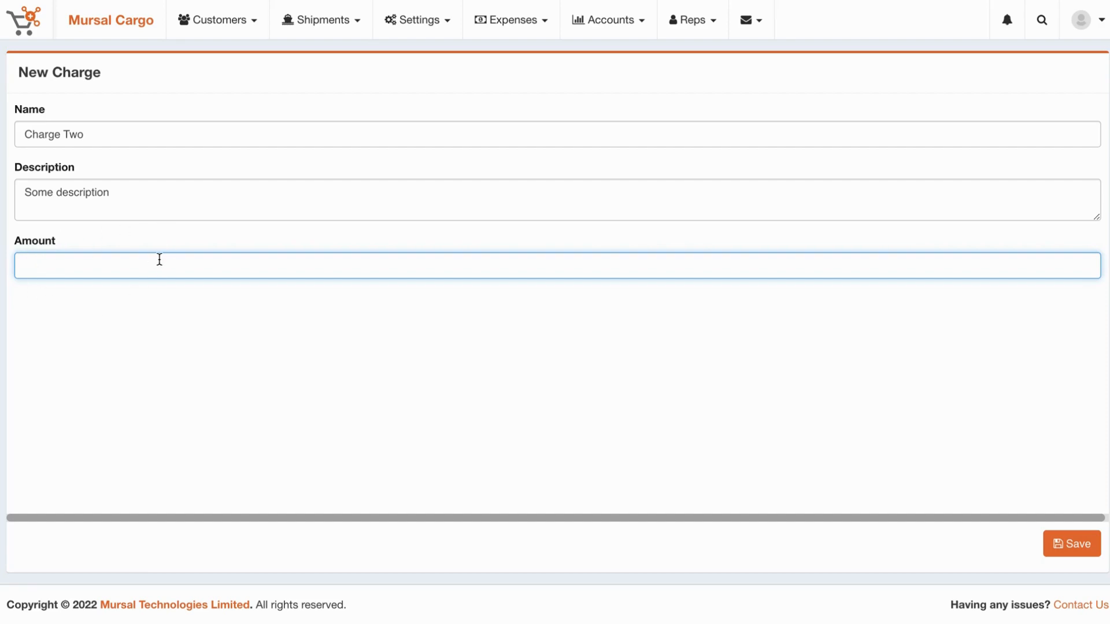
pyautogui.write('50')
pyautogui.click(1079, 549)
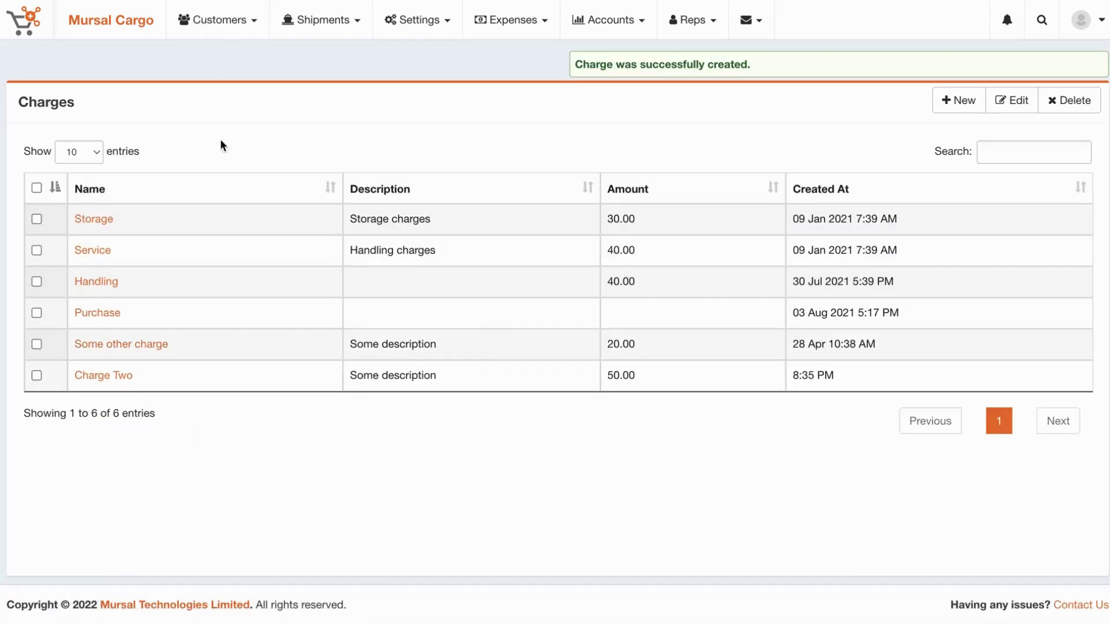
# Start a new shipment and locate Charge Two among its charges.
pyautogui.moveTo(156, 377); pyautogui.dragTo(65, 379)
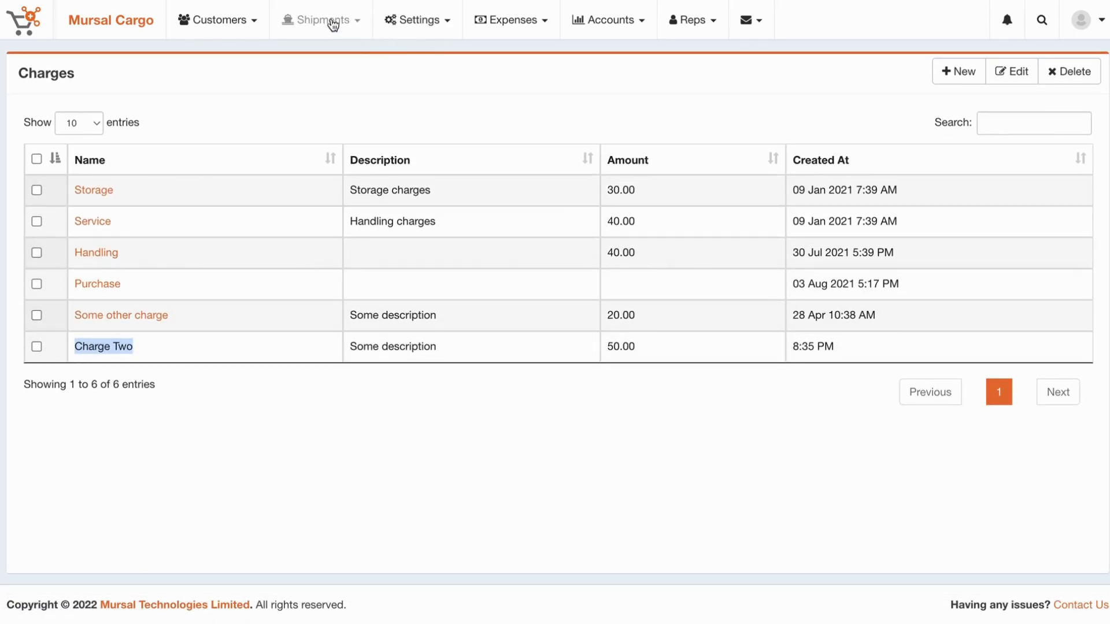
pyautogui.click(333, 22)
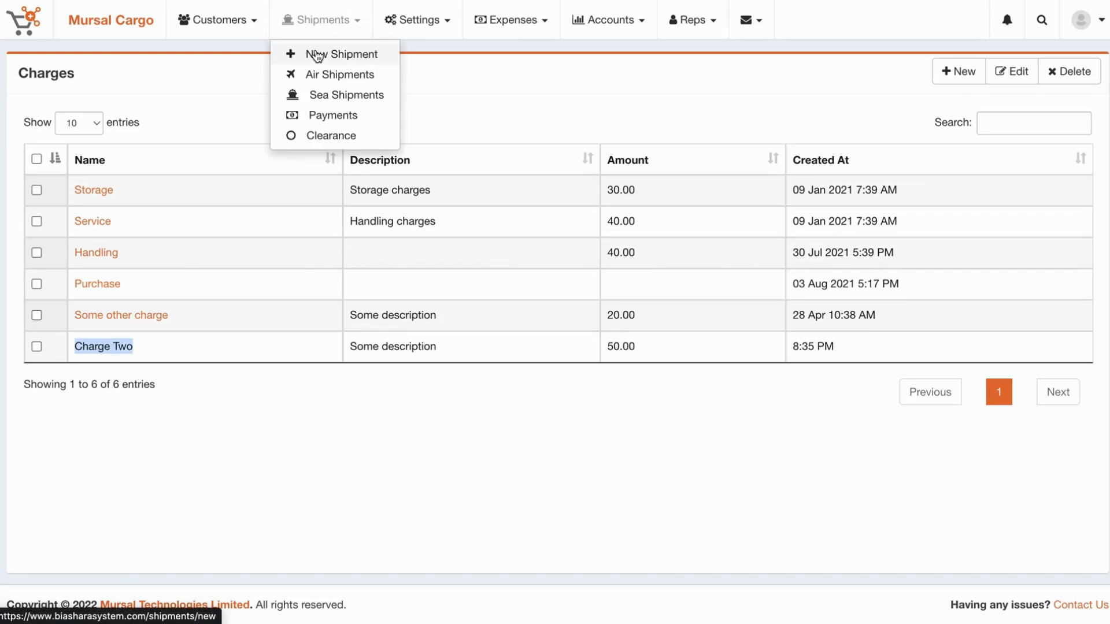
pyautogui.click(367, 54)
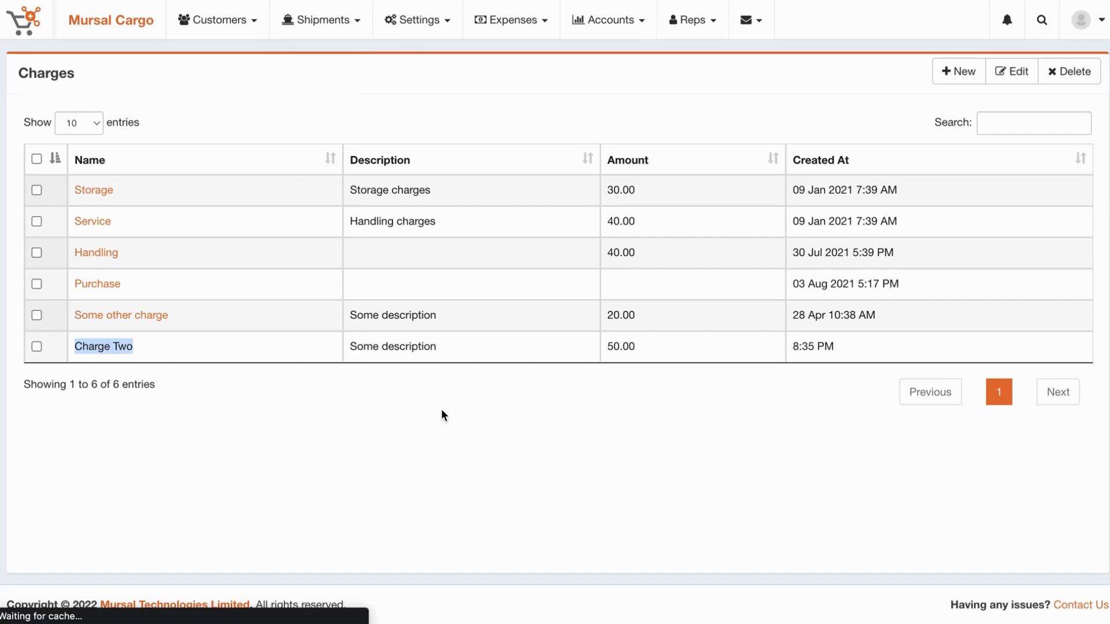
pyautogui.scroll(-10, 442, 410)
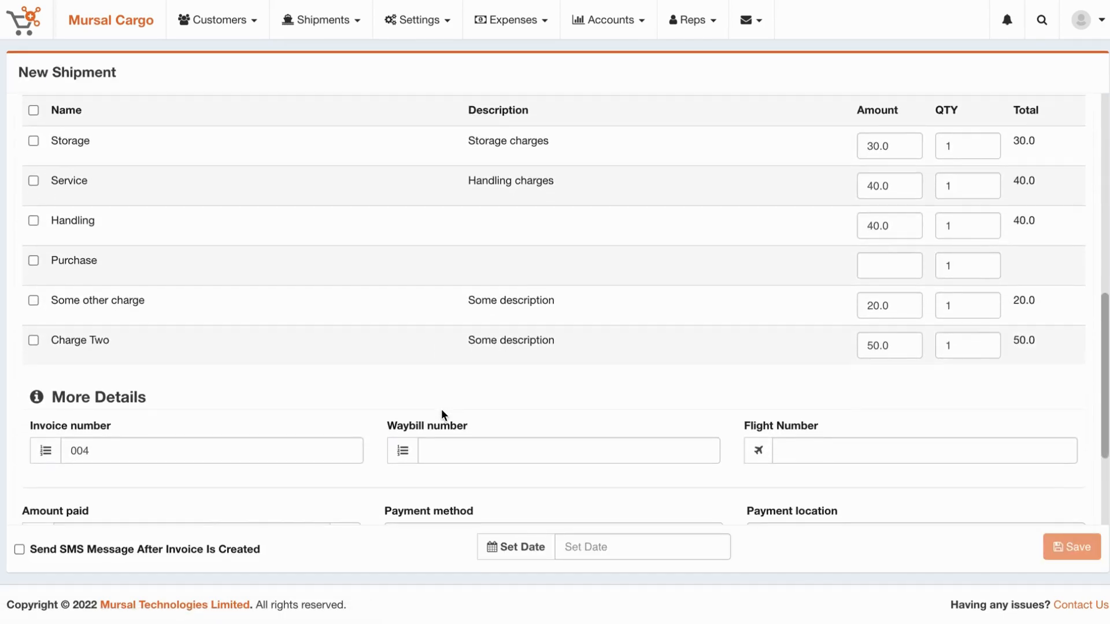
pyautogui.moveTo(50, 337); pyautogui.dragTo(144, 339)
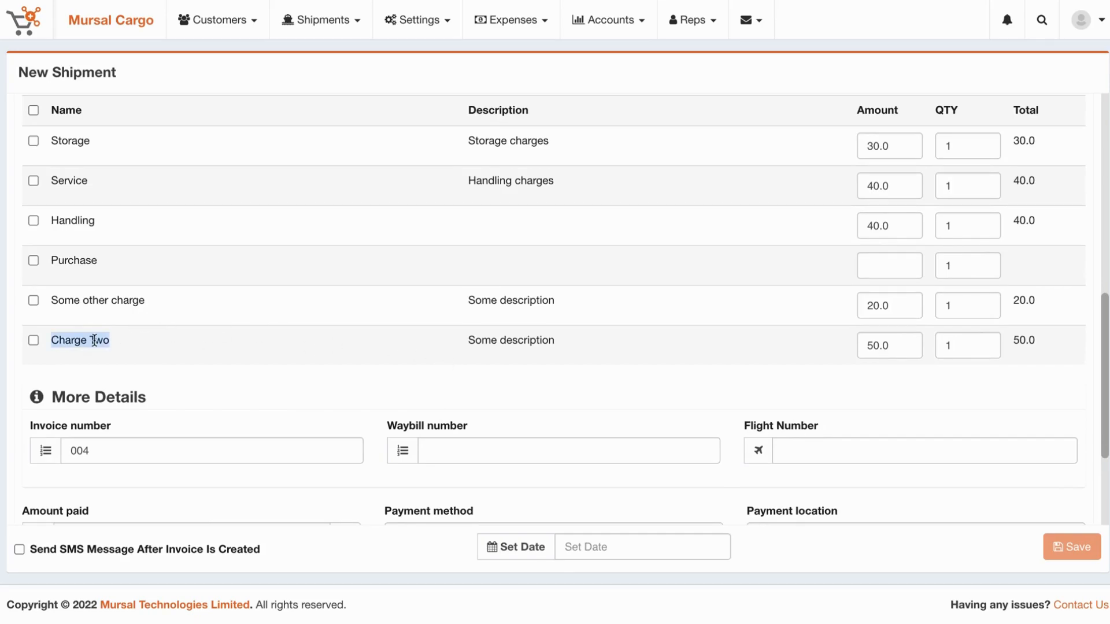
pyautogui.click(468, 339)
pyautogui.moveTo(469, 340); pyautogui.dragTo(599, 344)
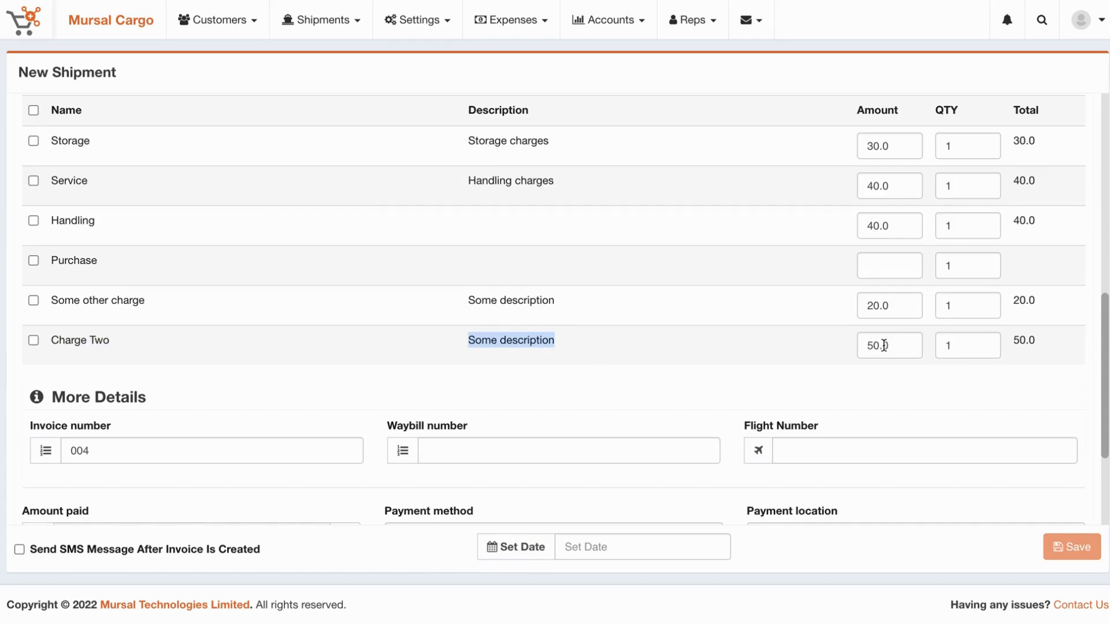
# Change Charge Two's amount on the new shipment to 35.
pyautogui.click(884, 345)
pyautogui.moveTo(870, 345); pyautogui.dragTo(912, 343)
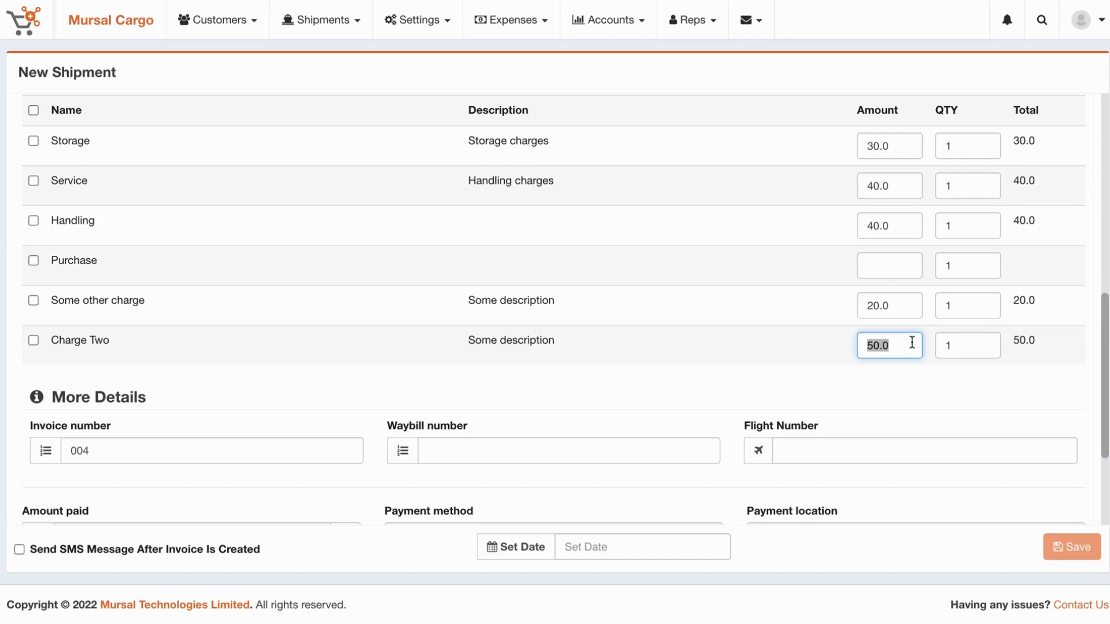
pyautogui.write('35')
pyautogui.click(422, 29)
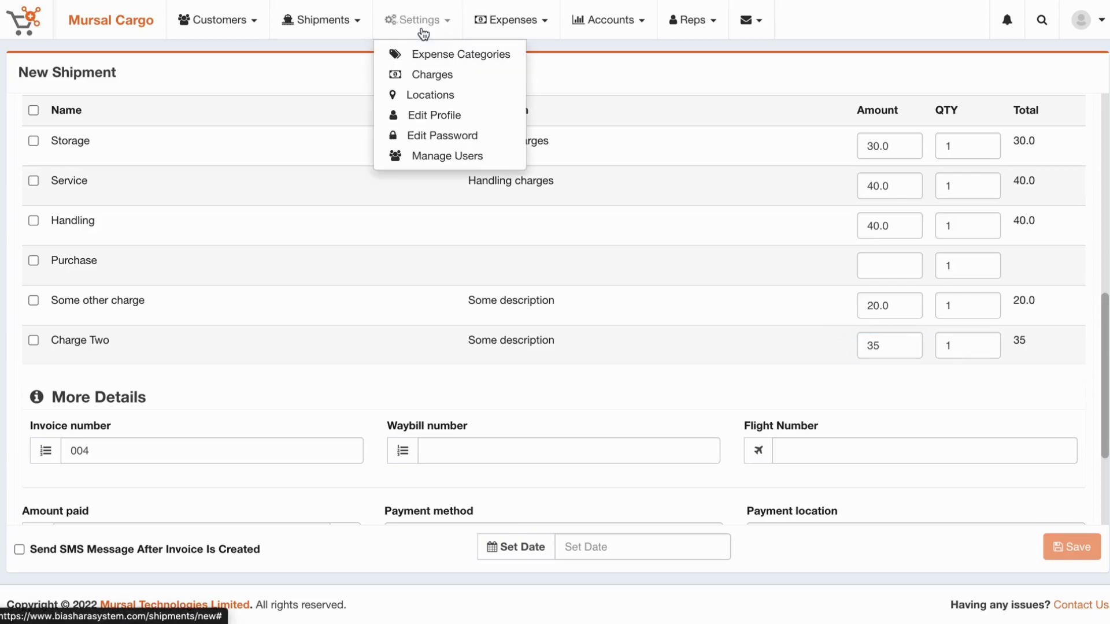
pyautogui.click(420, 81)
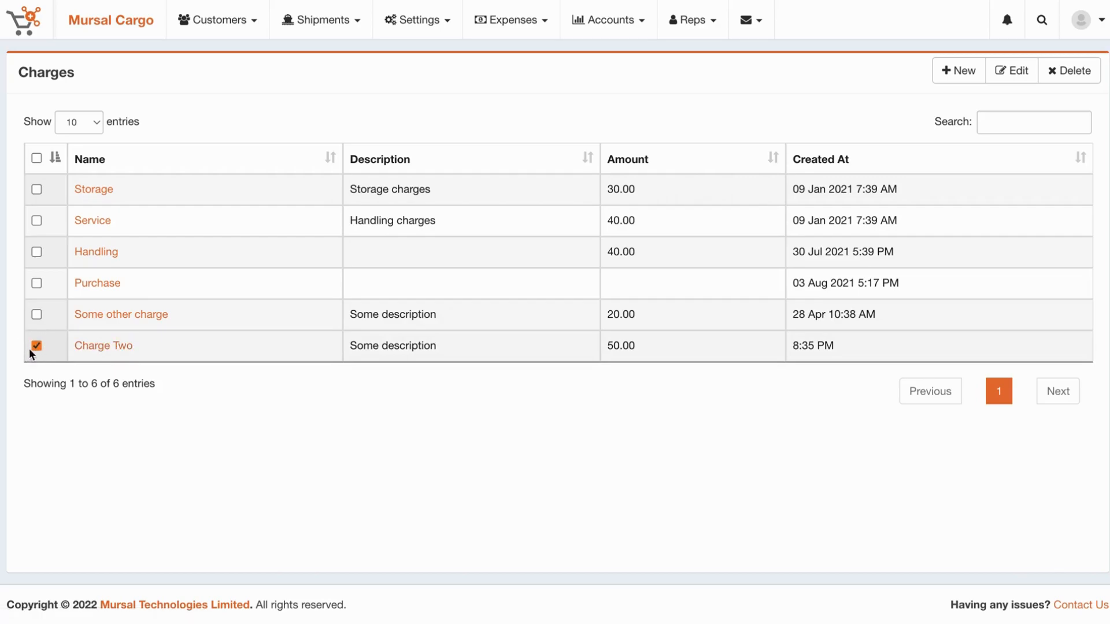
# Edit Charge Two, append ' - Updated' to its name, and save.
pyautogui.click(1017, 78)
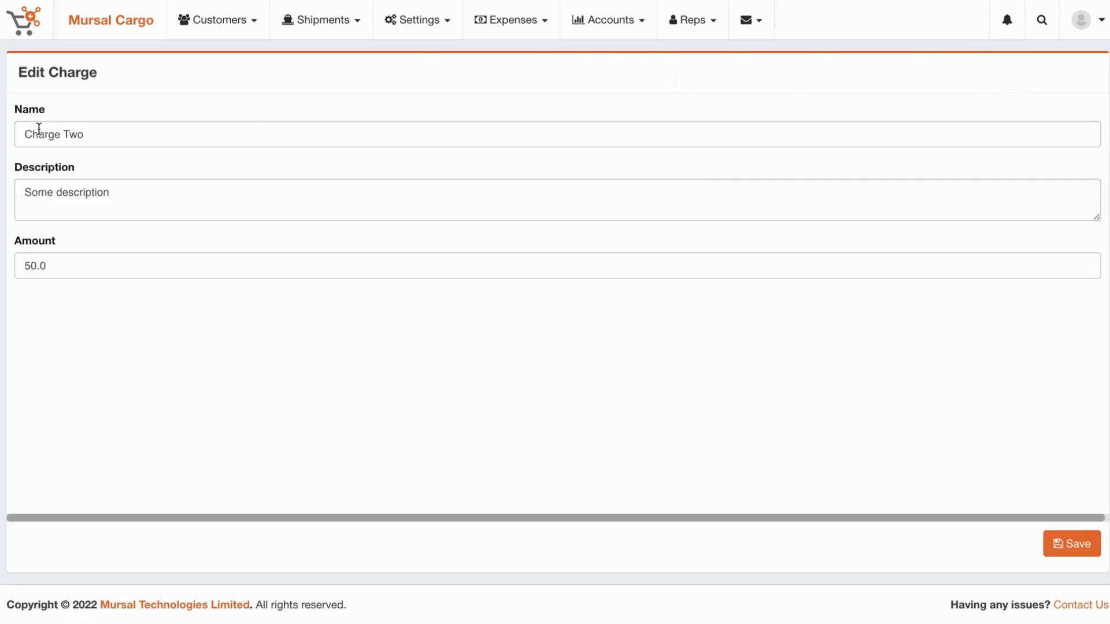
pyautogui.click(135, 134)
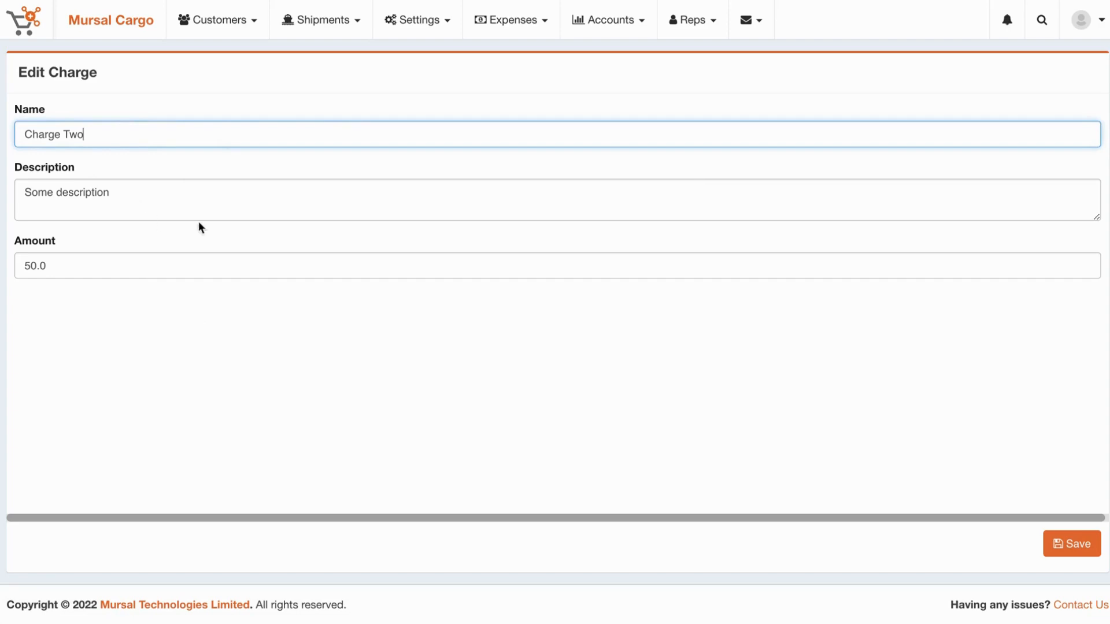
pyautogui.write('- Updated')
pyautogui.click(1063, 546)
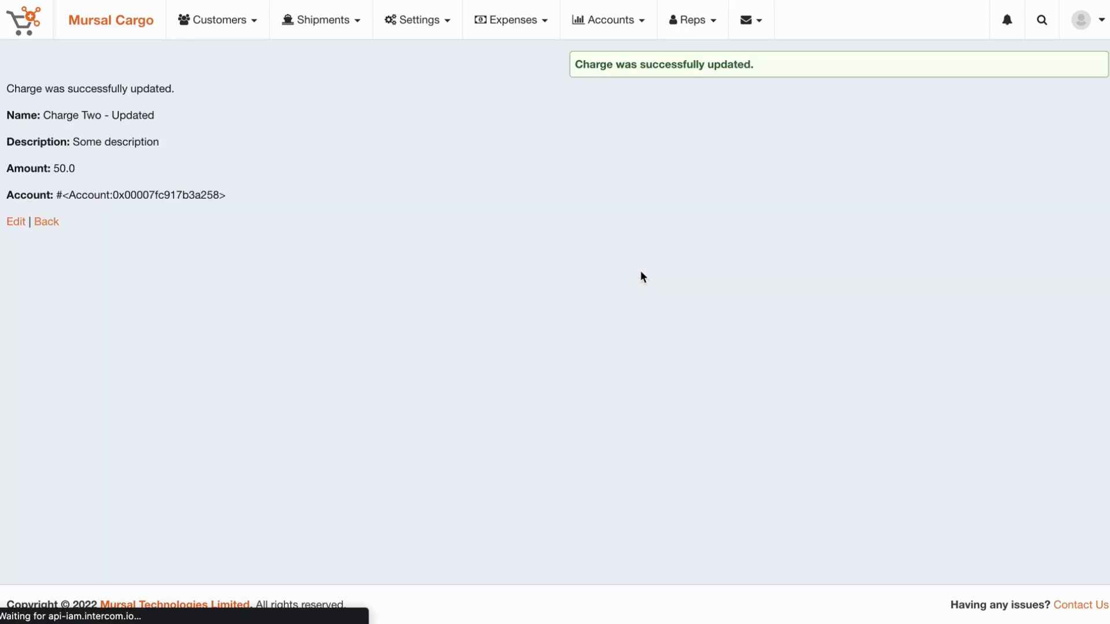
pyautogui.click(418, 21)
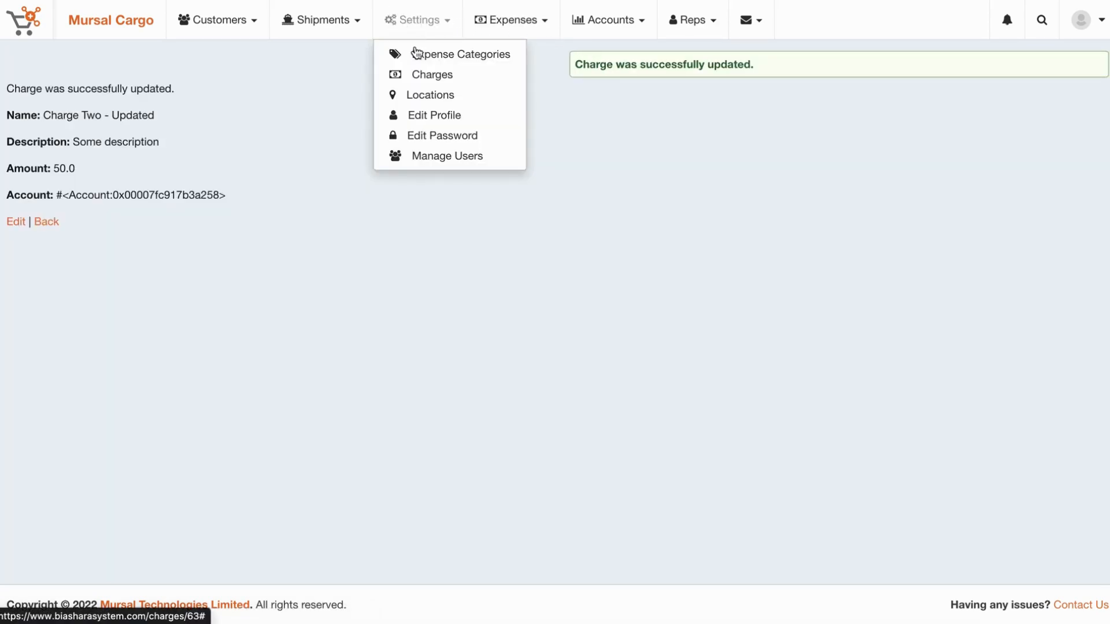
# Select Charge Two - Updated in the Charges list and confirm its deletion.
pyautogui.click(428, 76)
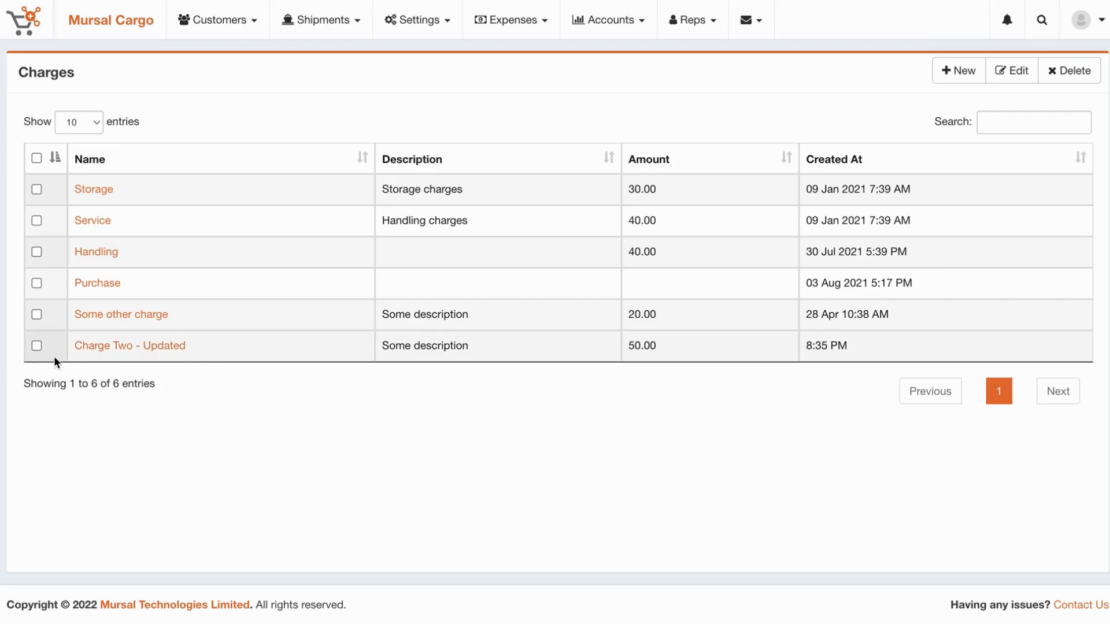
pyautogui.click(36, 314)
pyautogui.click(38, 158)
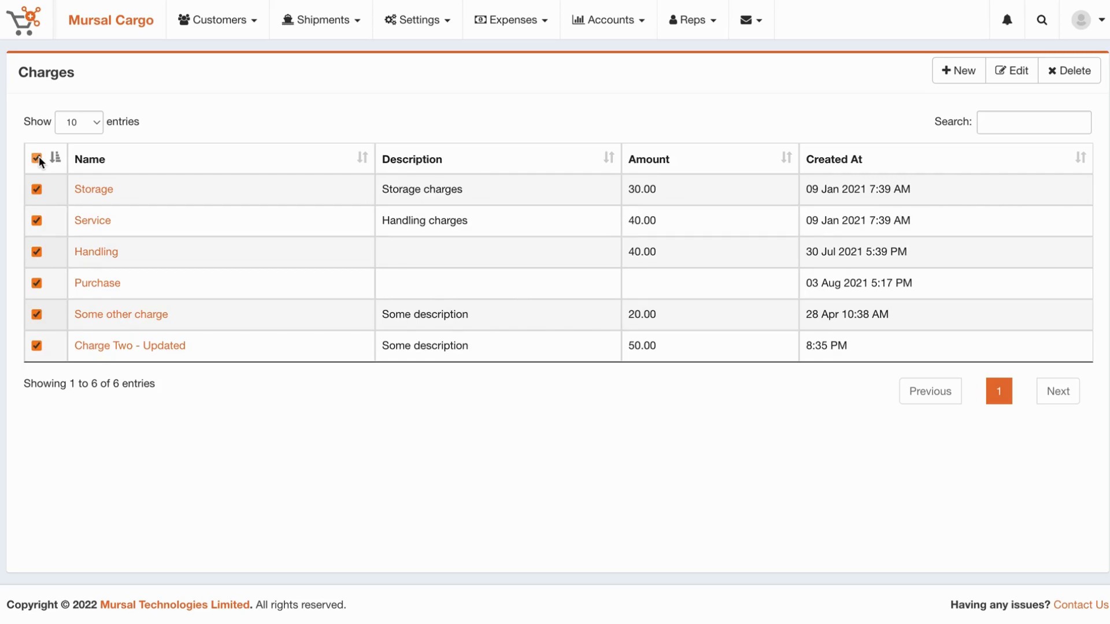
pyautogui.click(37, 158)
pyautogui.click(36, 345)
pyautogui.click(1063, 75)
pyautogui.click(761, 134)
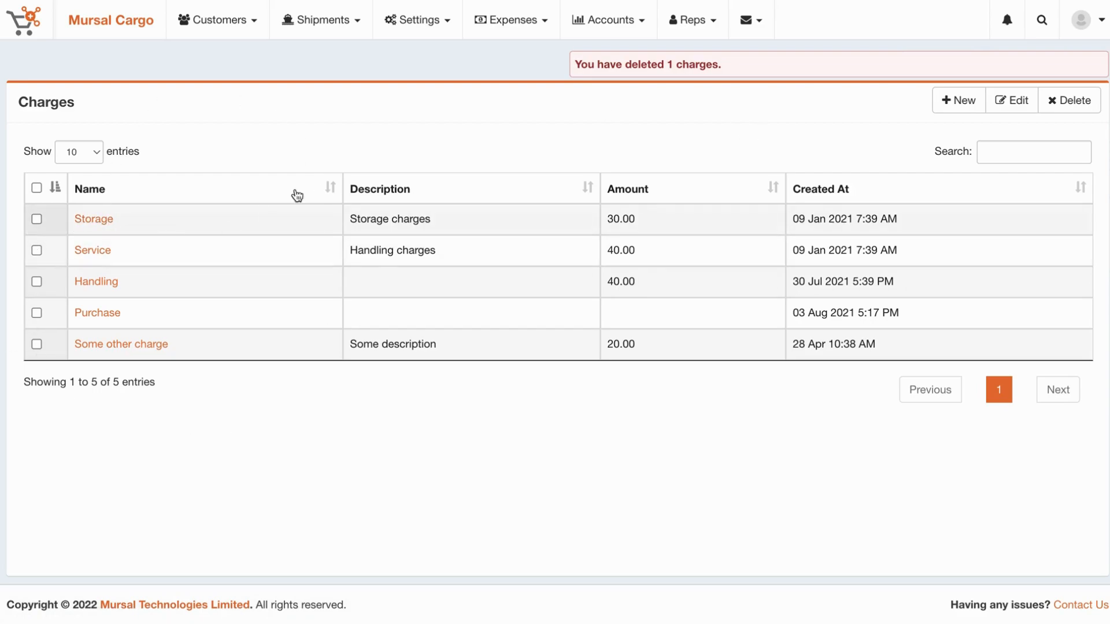
# Start a new shipment and clear the highlighted charges text in the form.
pyautogui.click(315, 18)
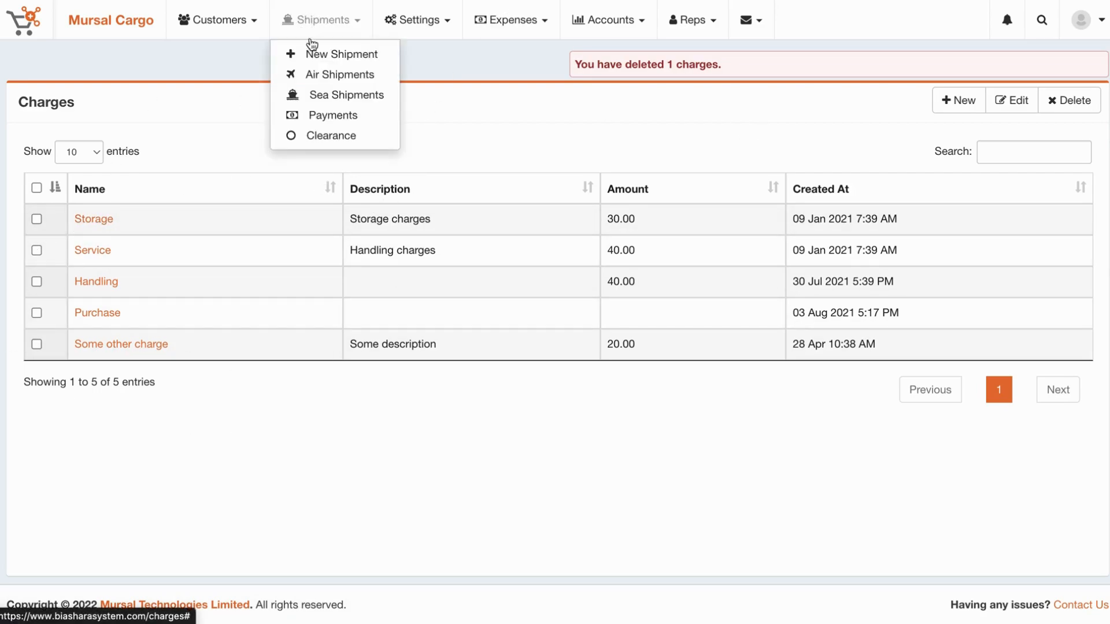
pyautogui.click(322, 56)
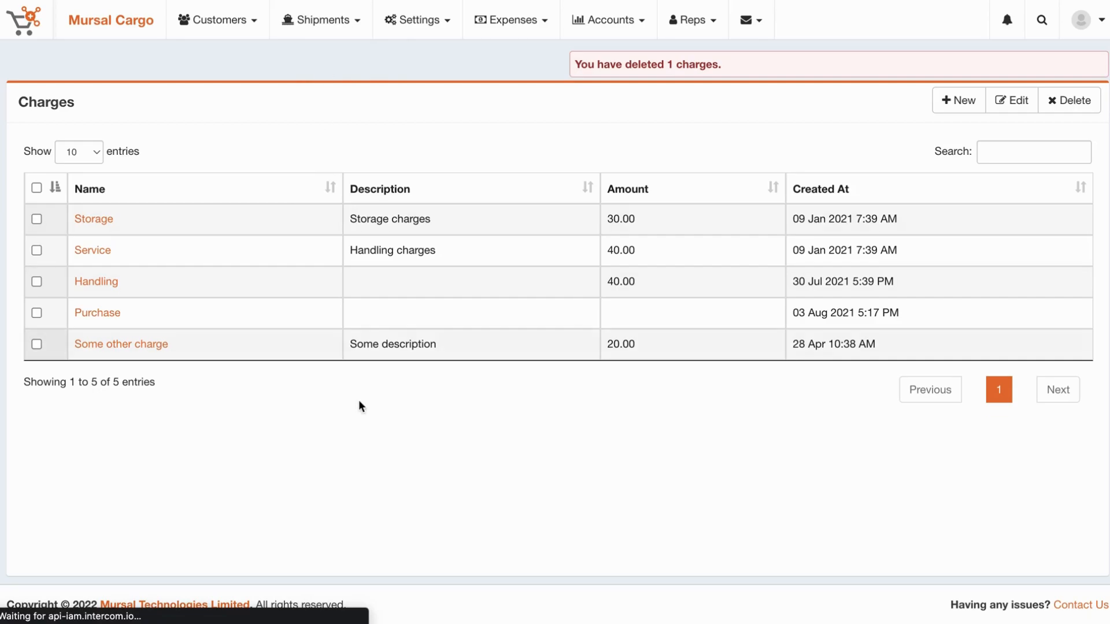
pyautogui.scroll(-9, 358, 404)
pyautogui.click(152, 340)
pyautogui.moveTo(152, 340); pyautogui.dragTo(67, 193)
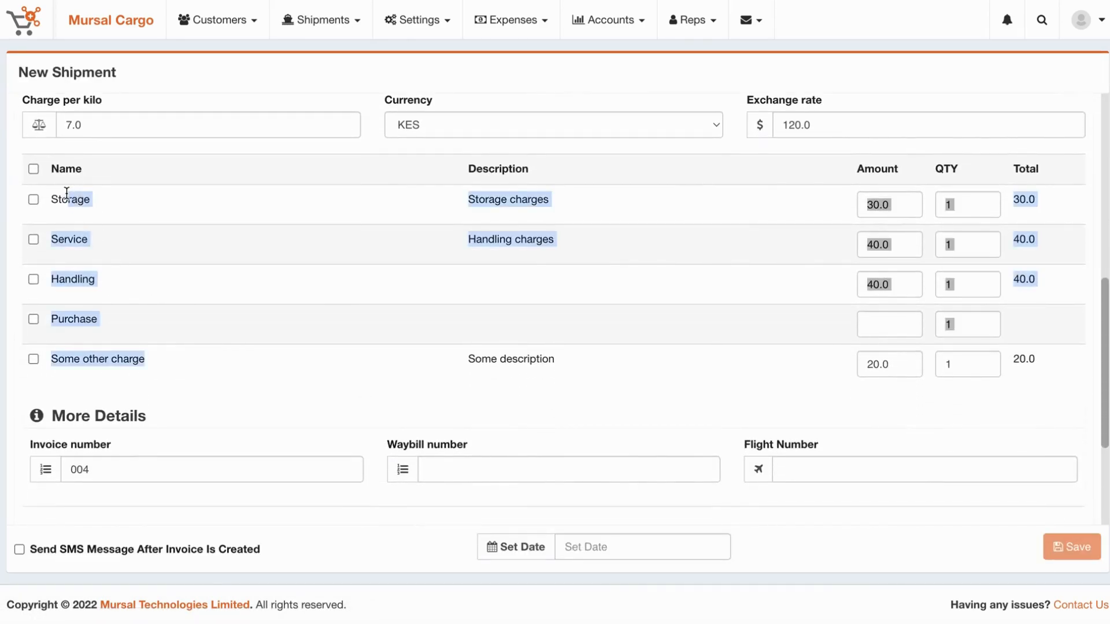
pyautogui.click(66, 193)
# Check that the Shipment Location (Origin) list offers only Eastleigh, Dubai and India.
pyautogui.click(400, 26)
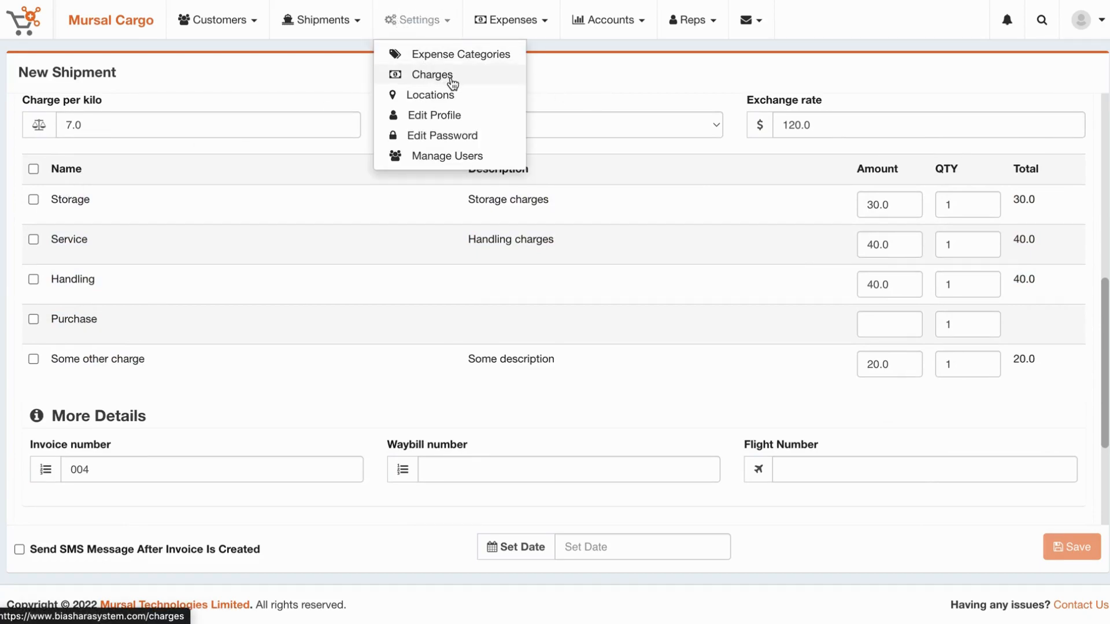
pyautogui.click(687, 292)
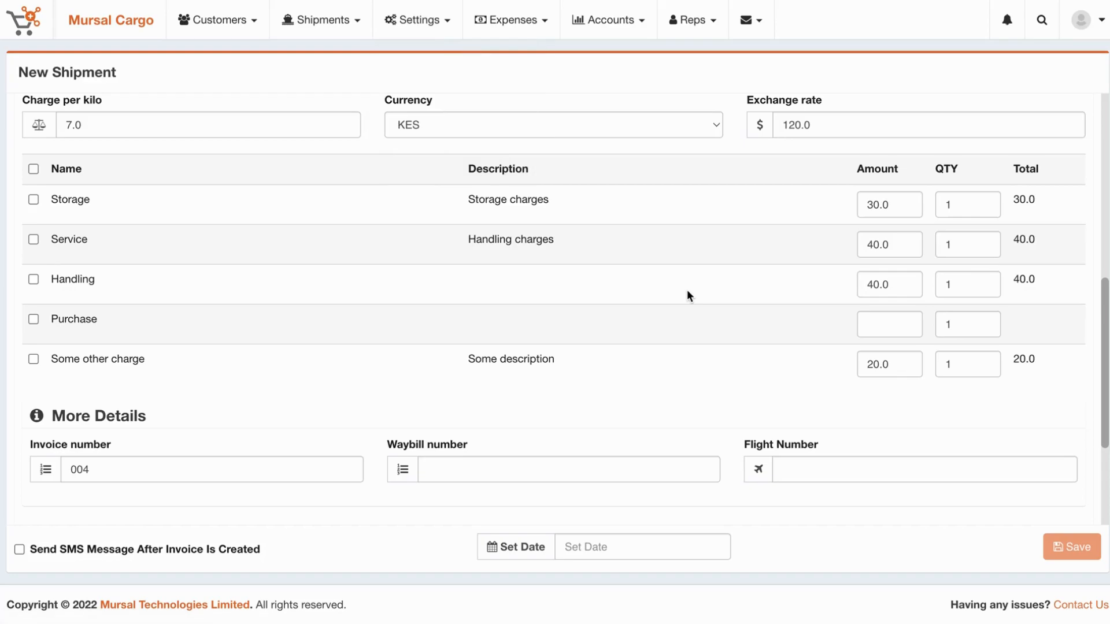
pyautogui.scroll(9, 688, 292)
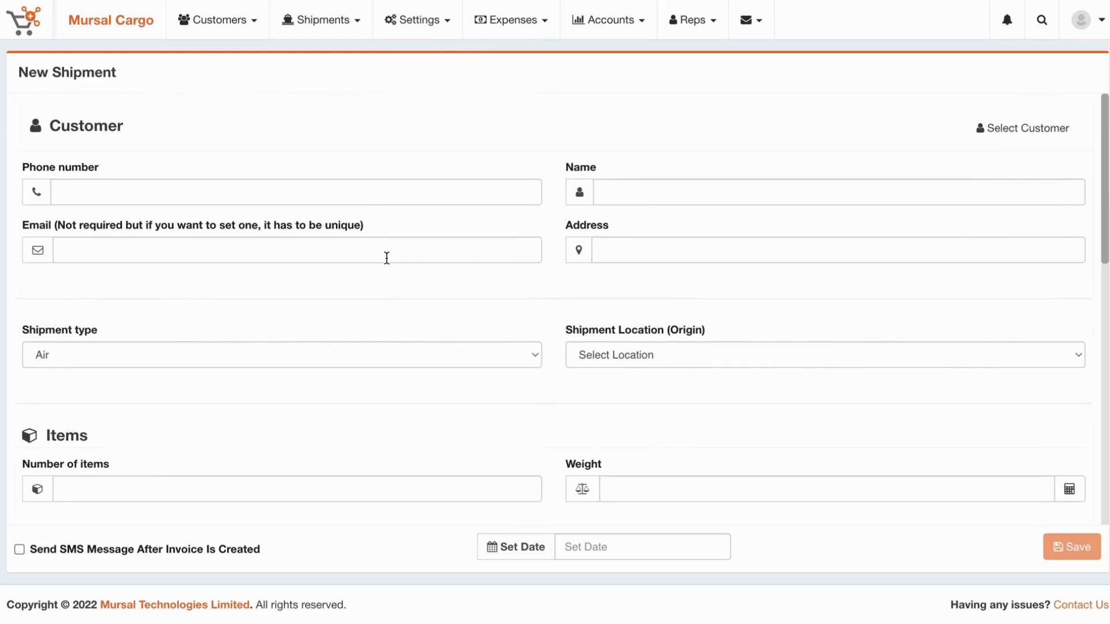
pyautogui.scroll(-1, 394, 436)
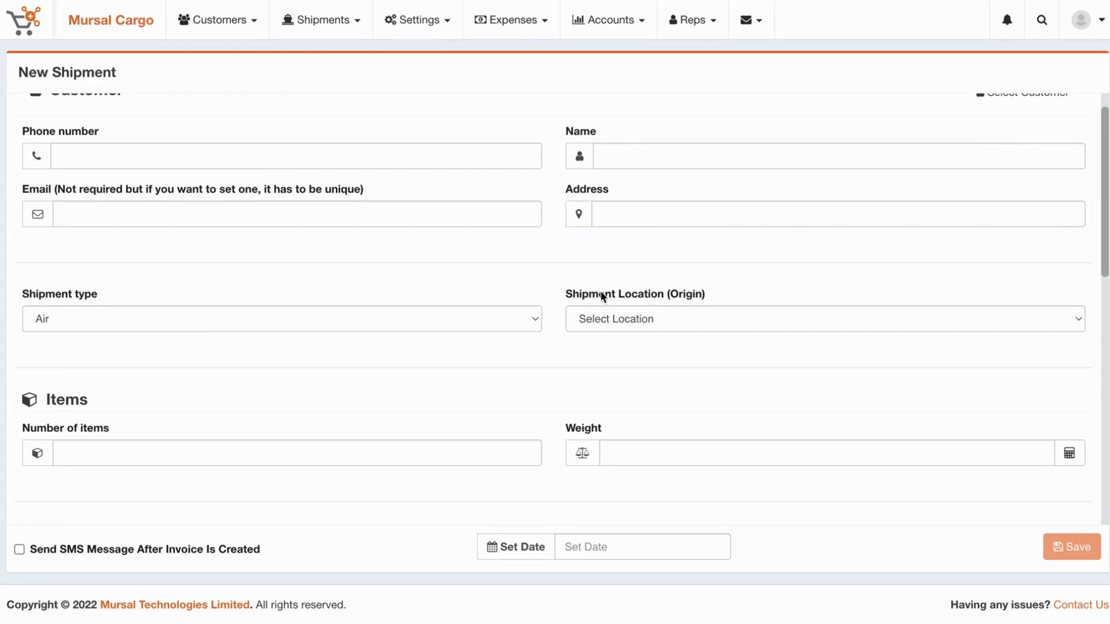
pyautogui.moveTo(560, 294); pyautogui.dragTo(766, 294)
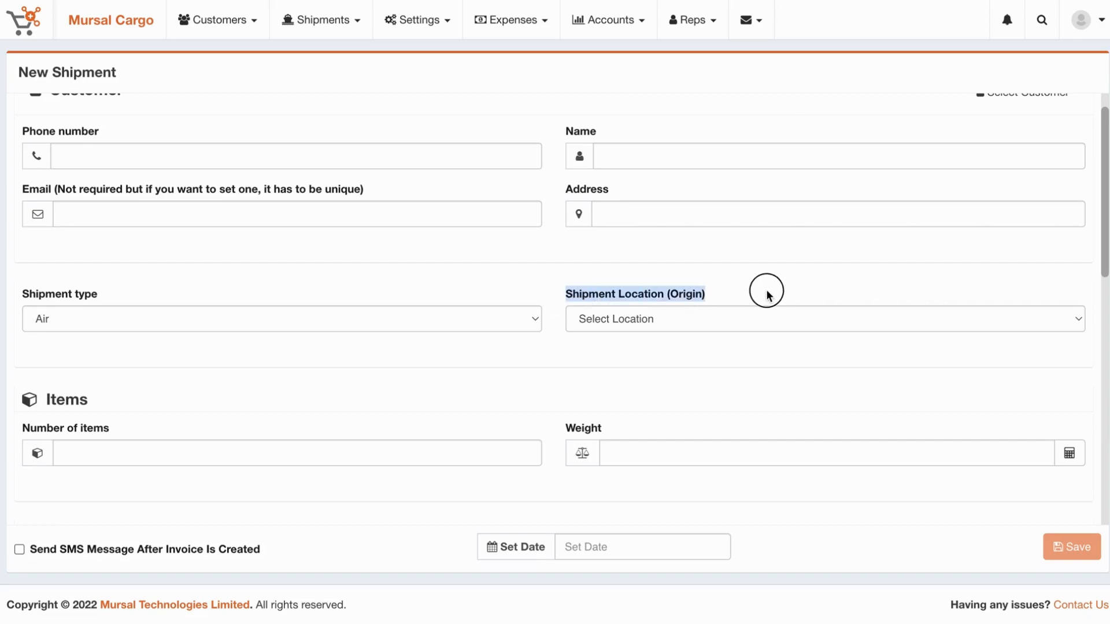
pyautogui.click(712, 321)
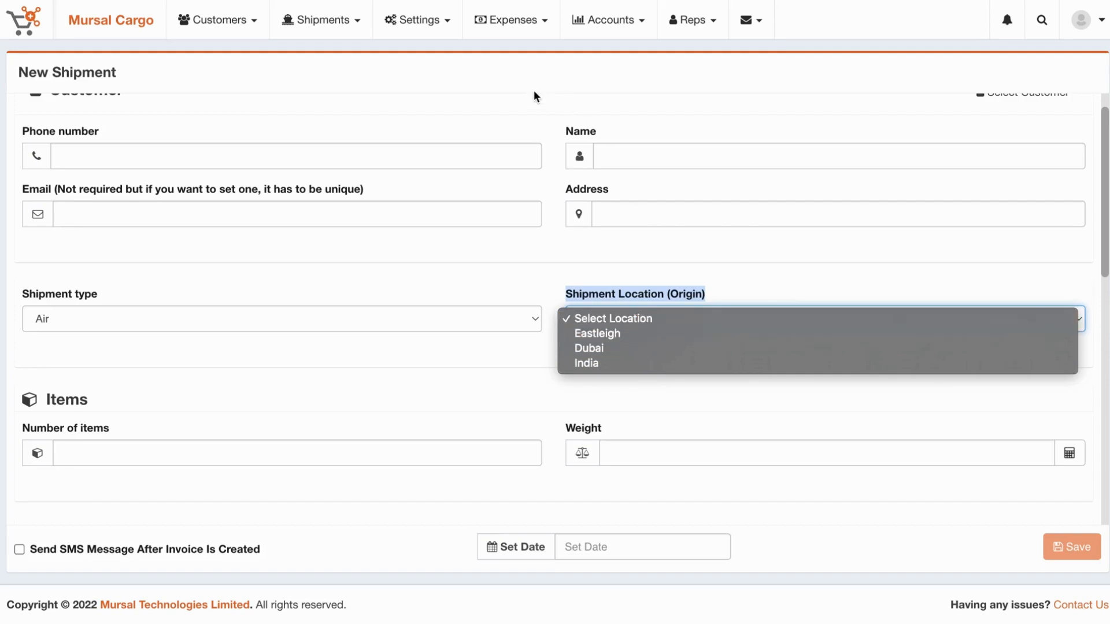
pyautogui.click(416, 16)
pyautogui.click(417, 16)
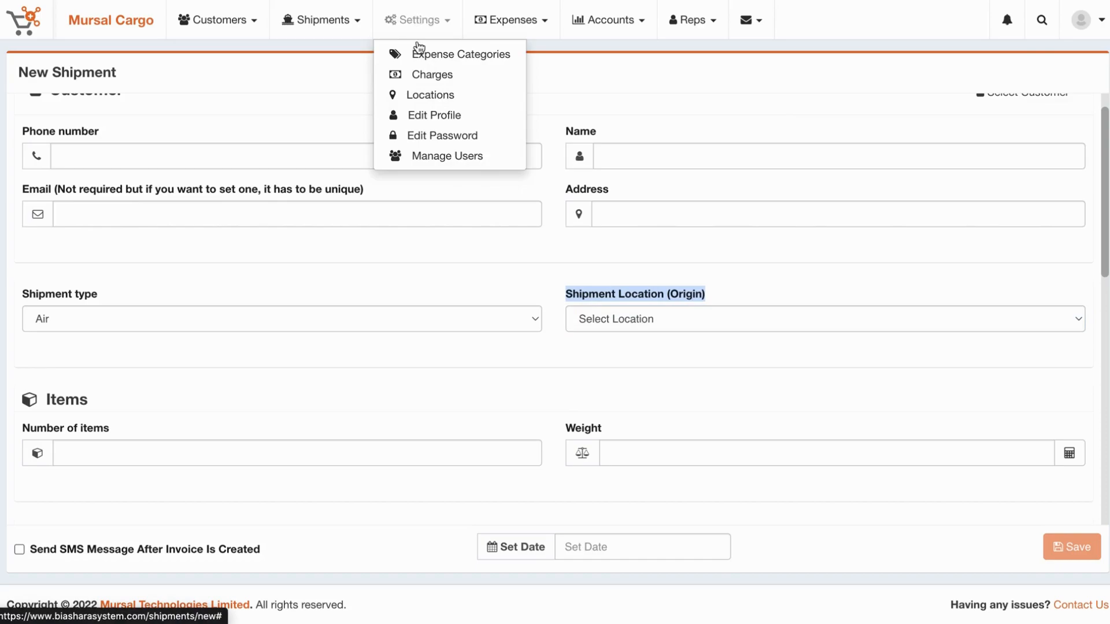
# Start a new business location named China.
pyautogui.click(431, 95)
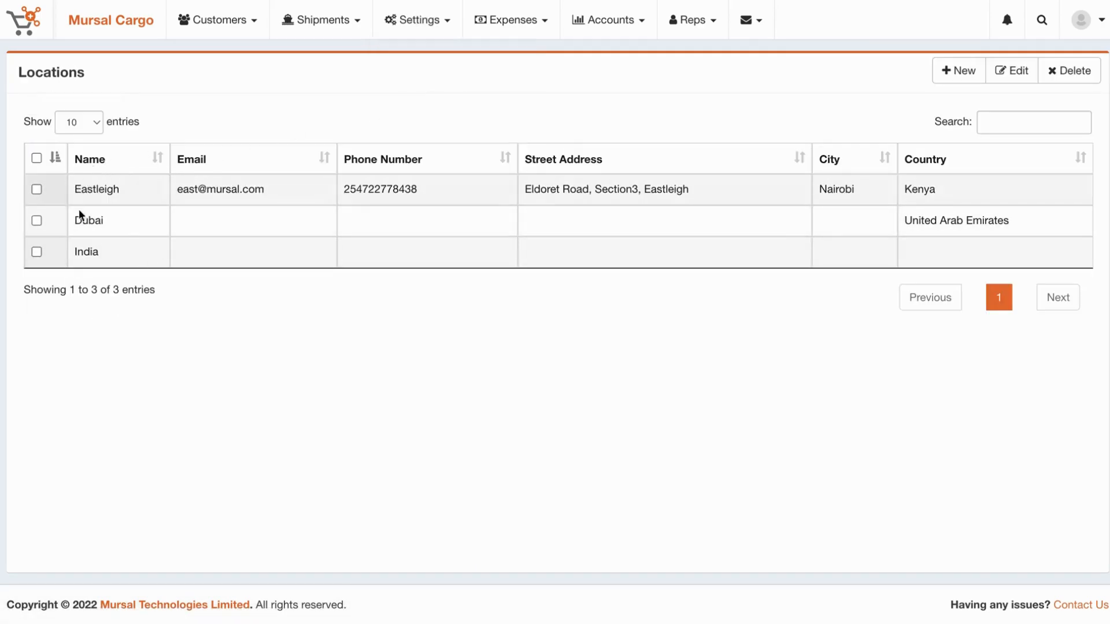
pyautogui.click(962, 75)
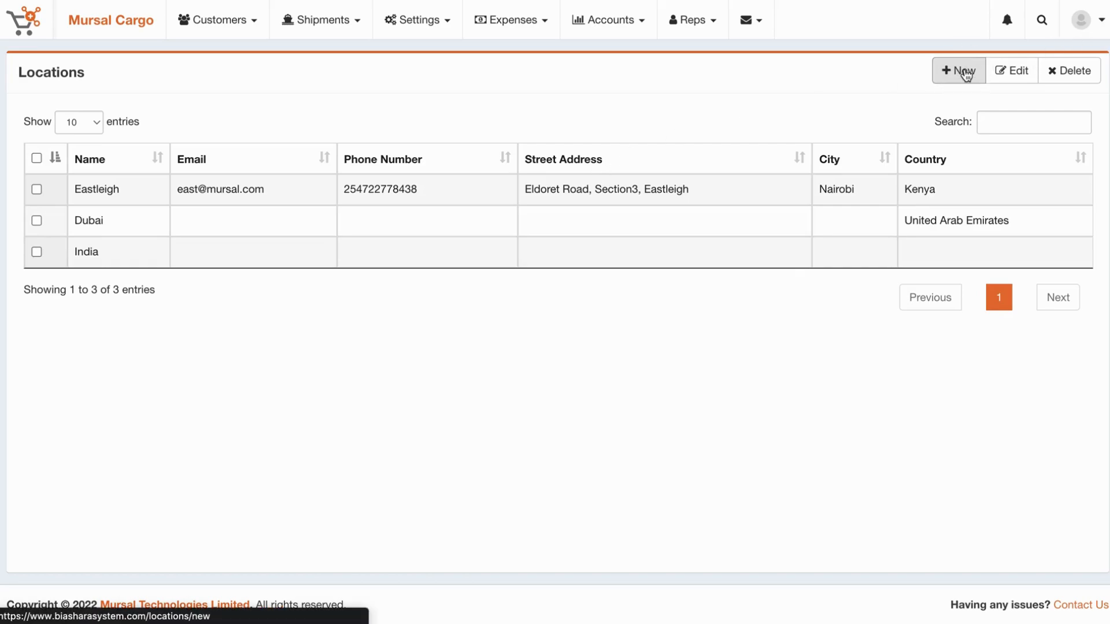
pyautogui.click(225, 124)
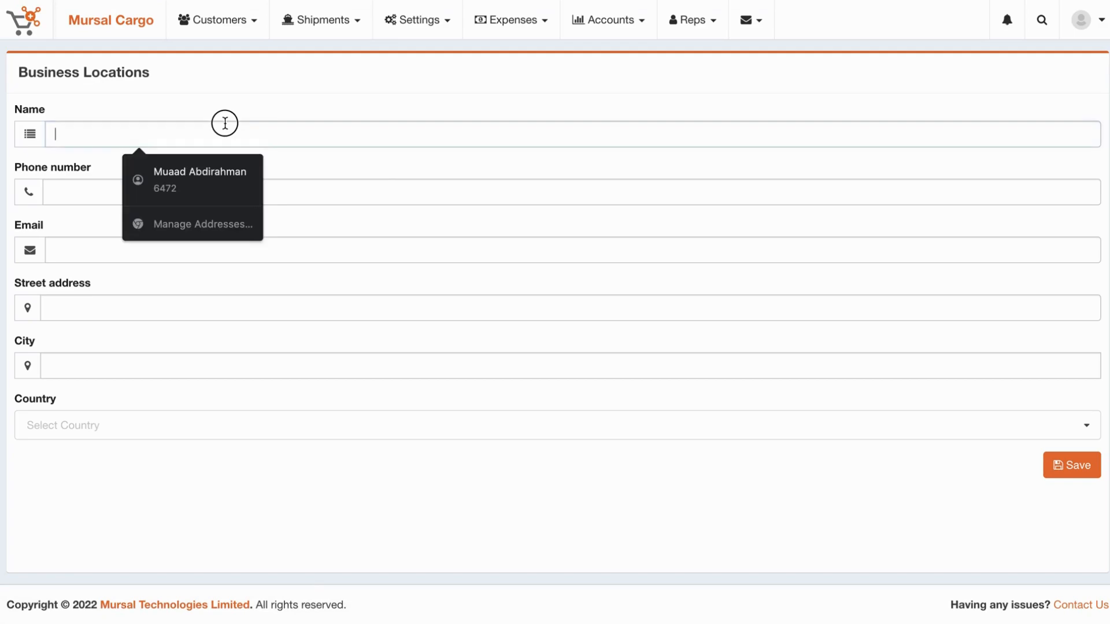
pyautogui.write('China')
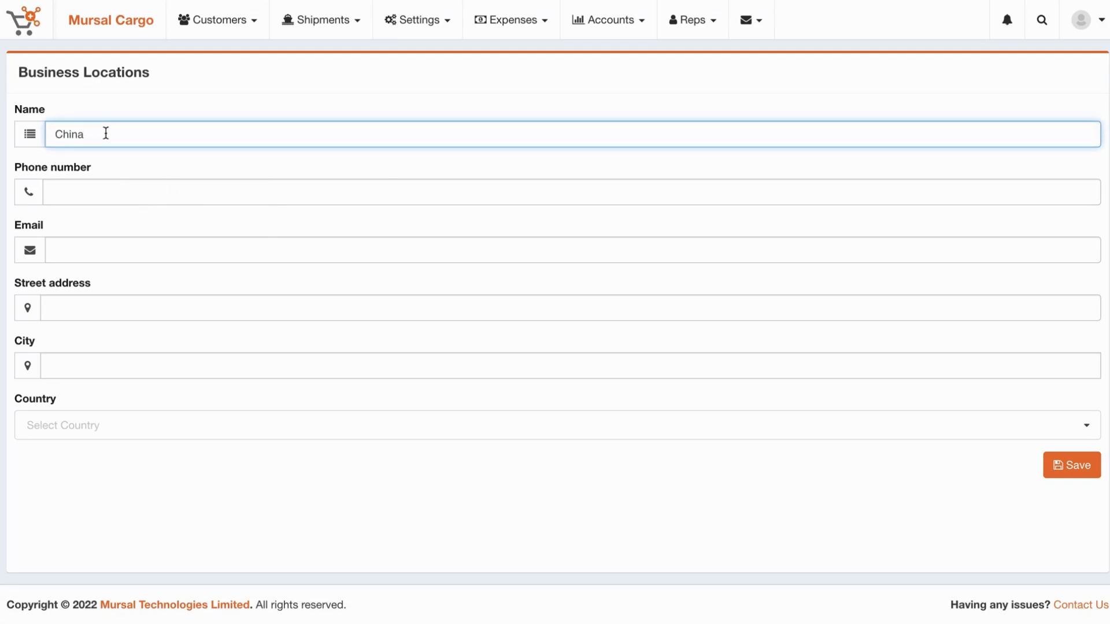
pyautogui.doubleClick(72, 132)
pyautogui.click(93, 194)
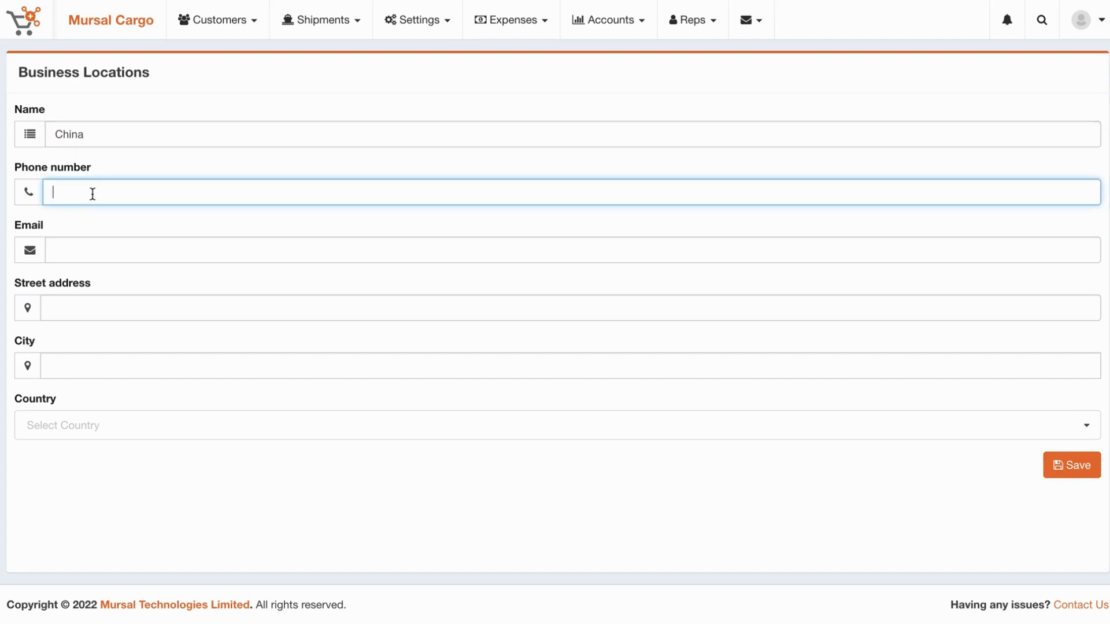
pyautogui.click(75, 246)
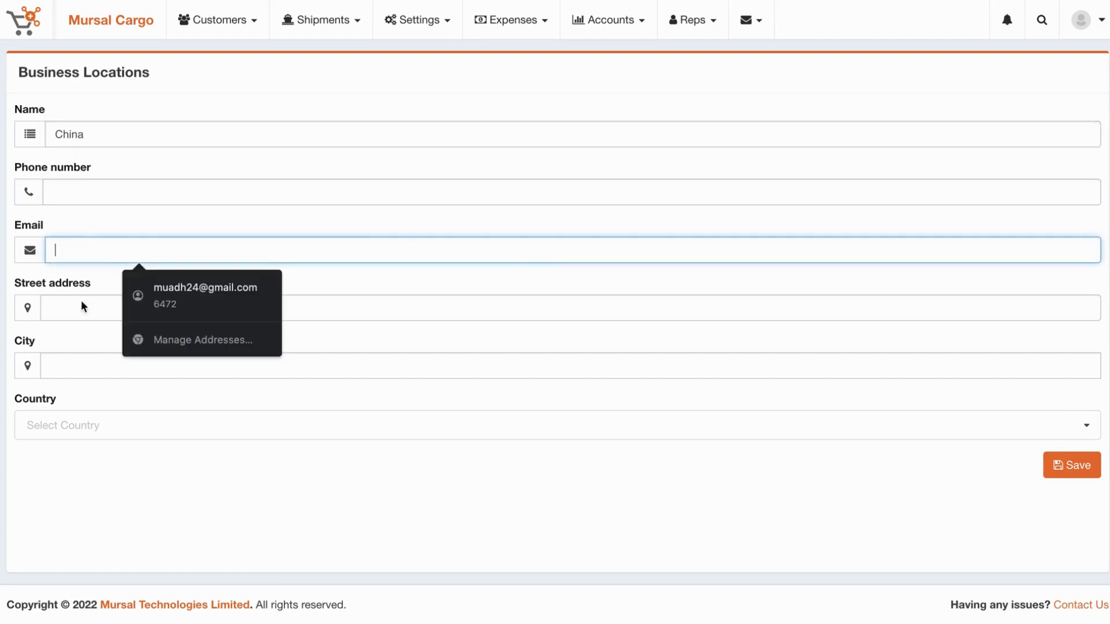
# Set the location's country to China and city to Beijing, then save it.
pyautogui.click(111, 429)
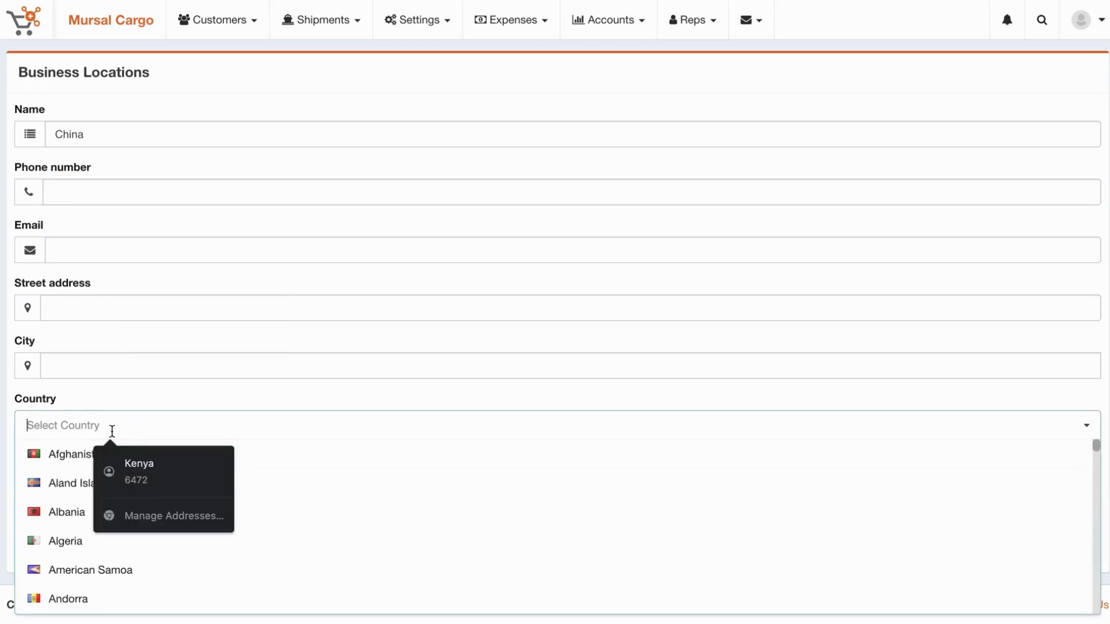
pyautogui.write('chin')
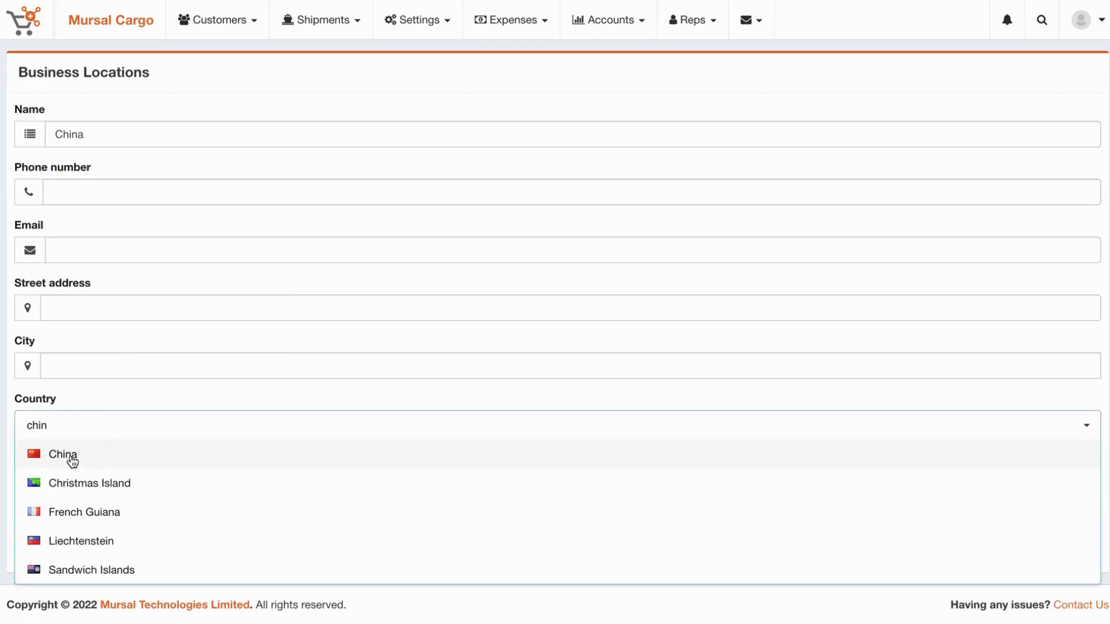
pyautogui.click(71, 456)
pyautogui.click(86, 363)
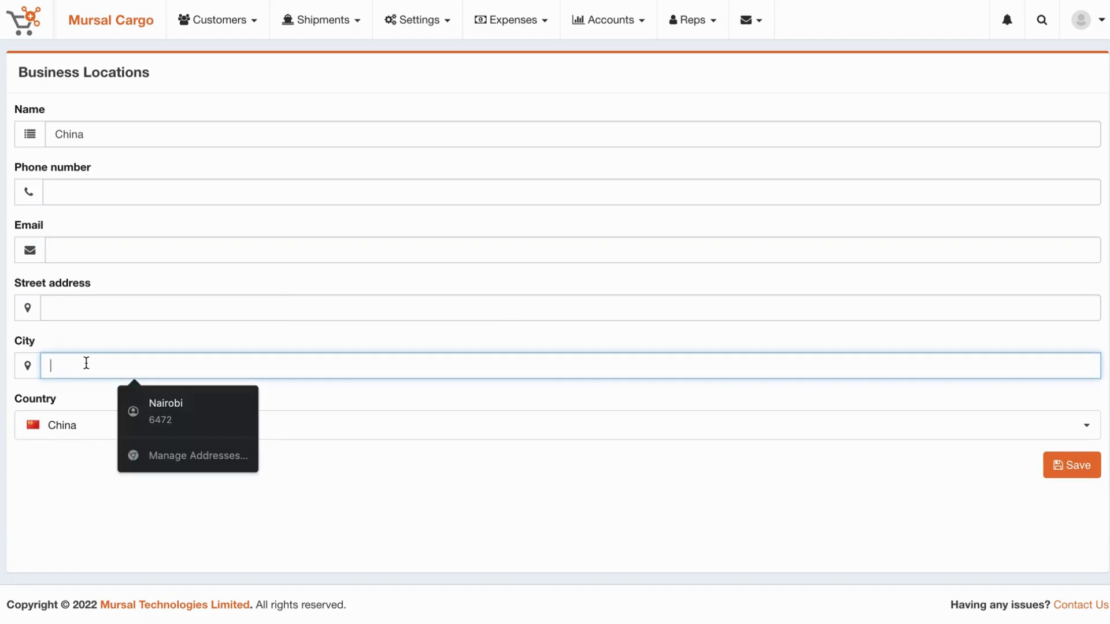
pyautogui.write('B')
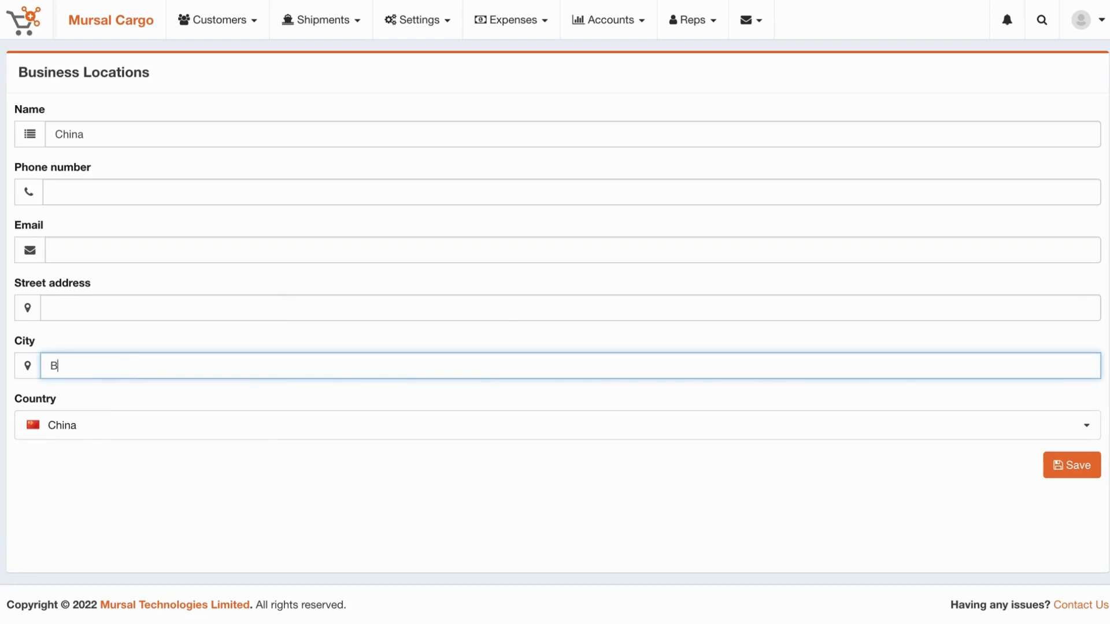
pyautogui.write('eijing')
pyautogui.click(176, 473)
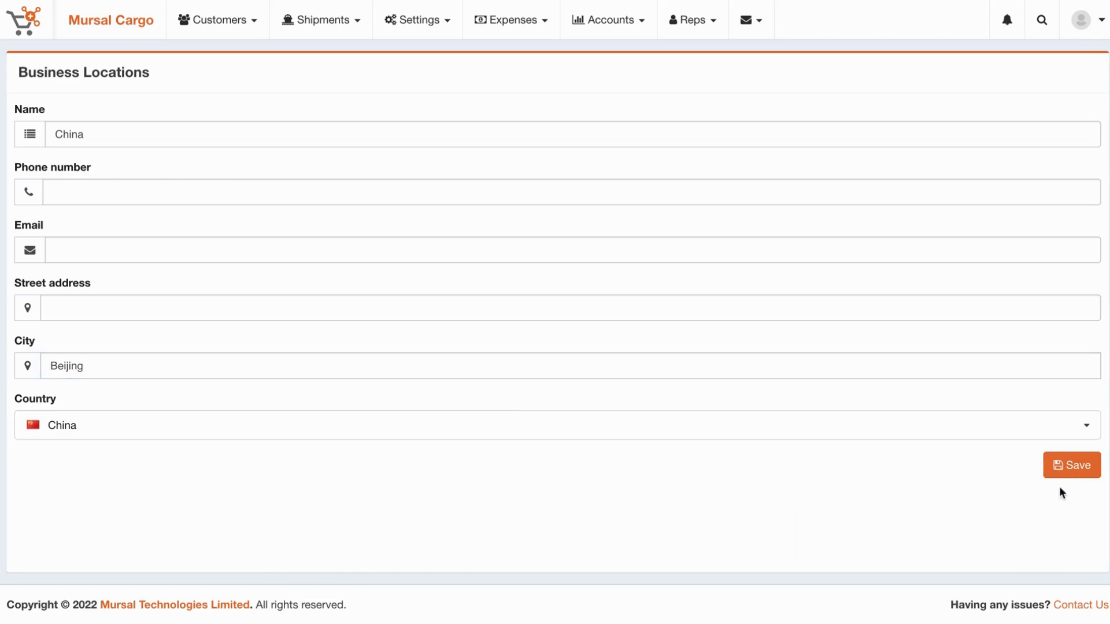
pyautogui.click(1070, 477)
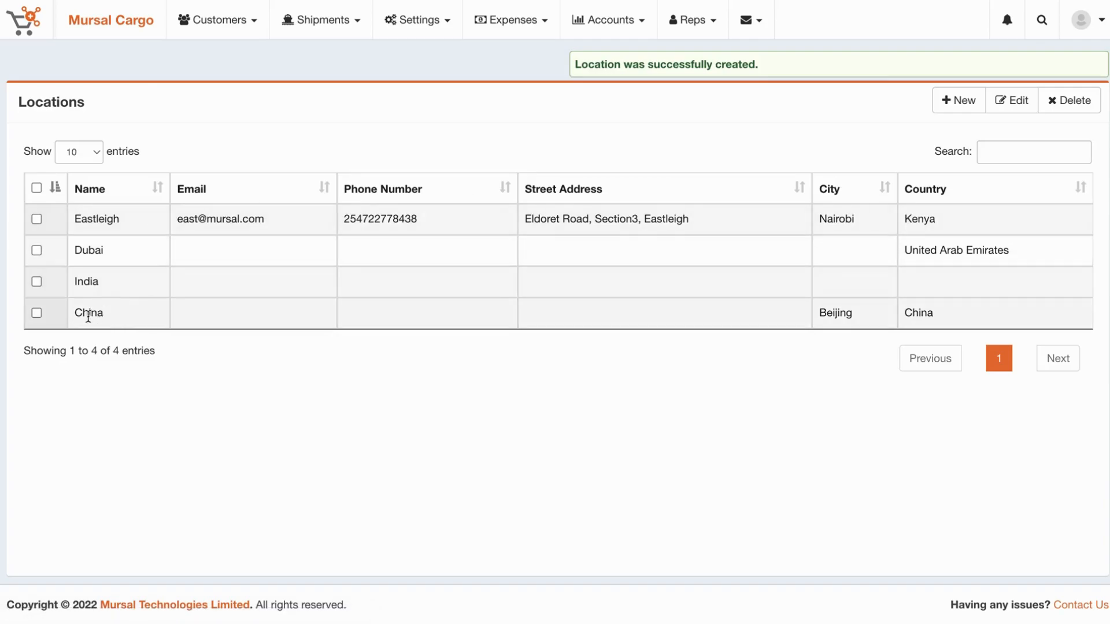
# Open a new shipment and confirm China is listed among the origin locations.
pyautogui.moveTo(75, 316); pyautogui.dragTo(134, 316)
pyautogui.click(133, 316)
pyautogui.click(334, 22)
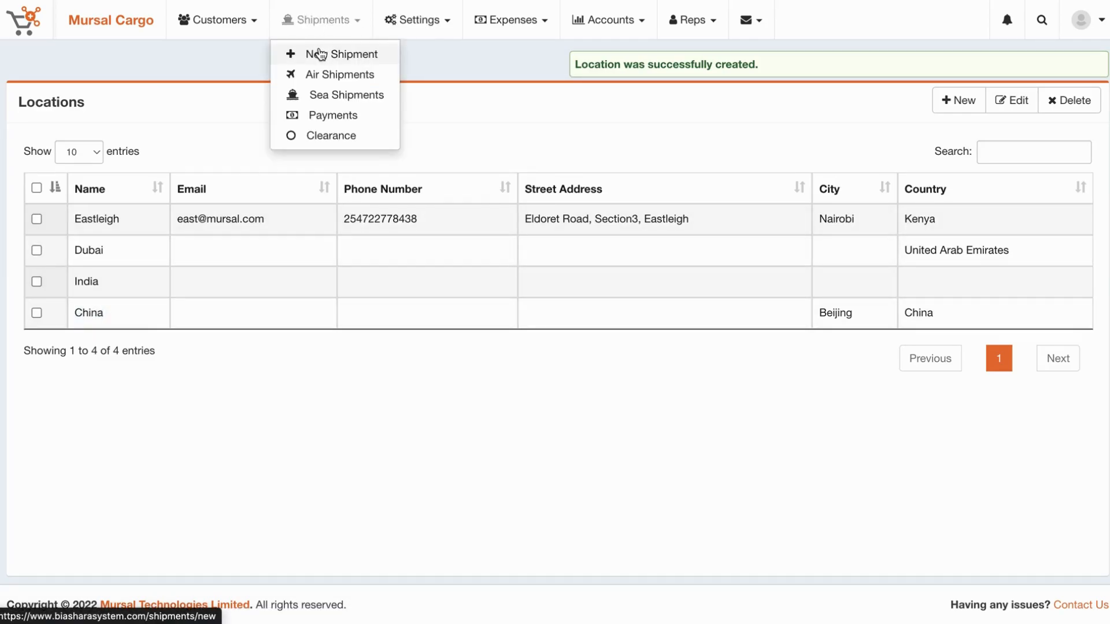
pyautogui.click(322, 55)
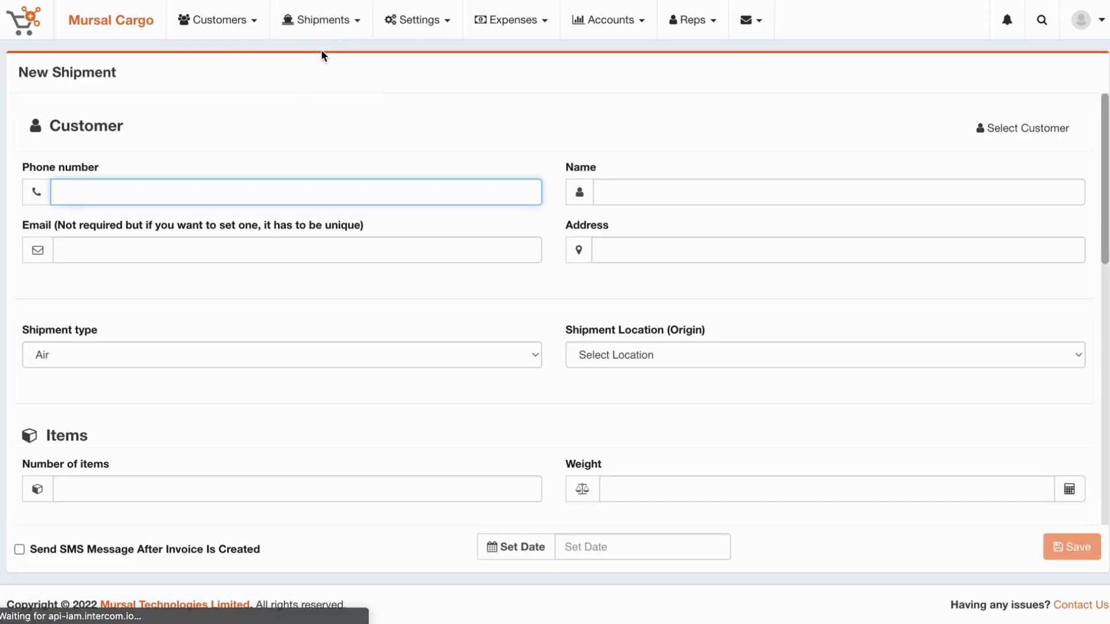
pyautogui.click(664, 355)
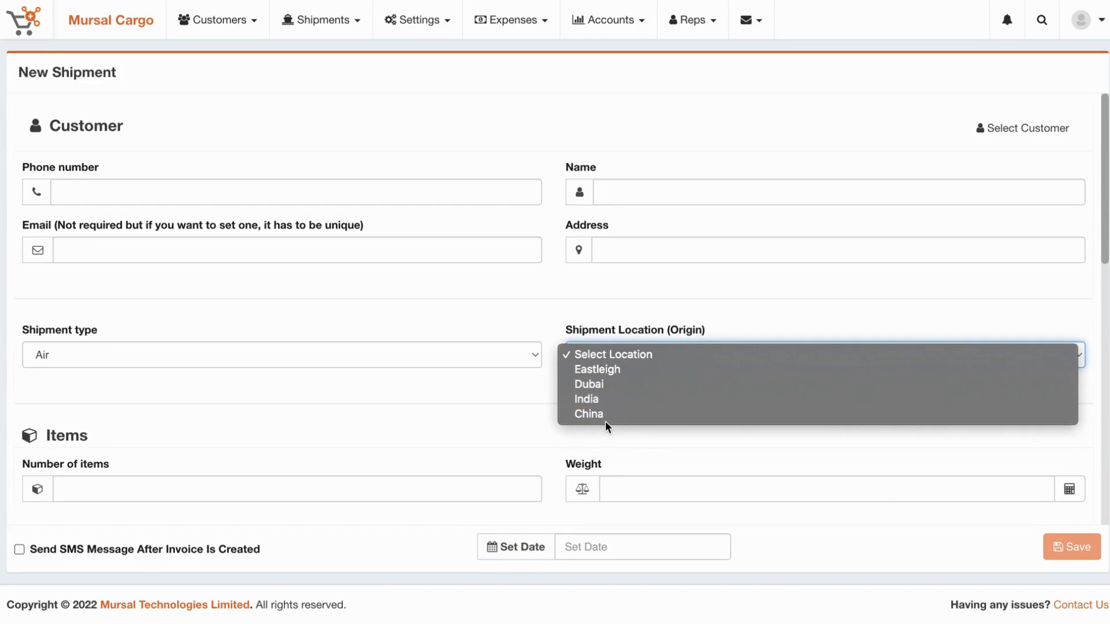
pyautogui.click(565, 304)
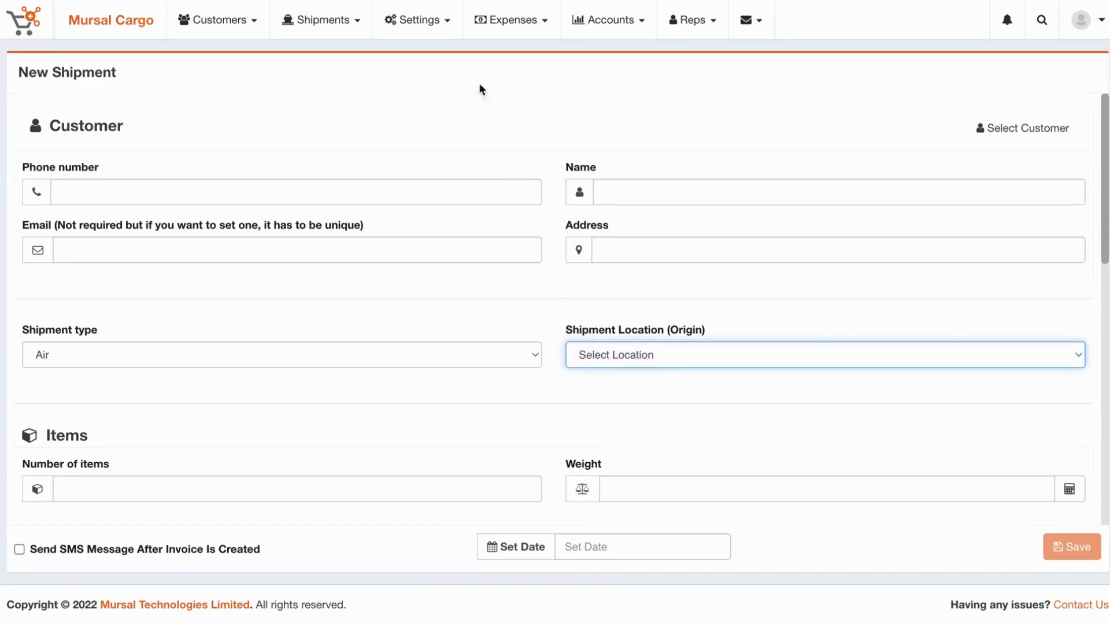
pyautogui.click(412, 16)
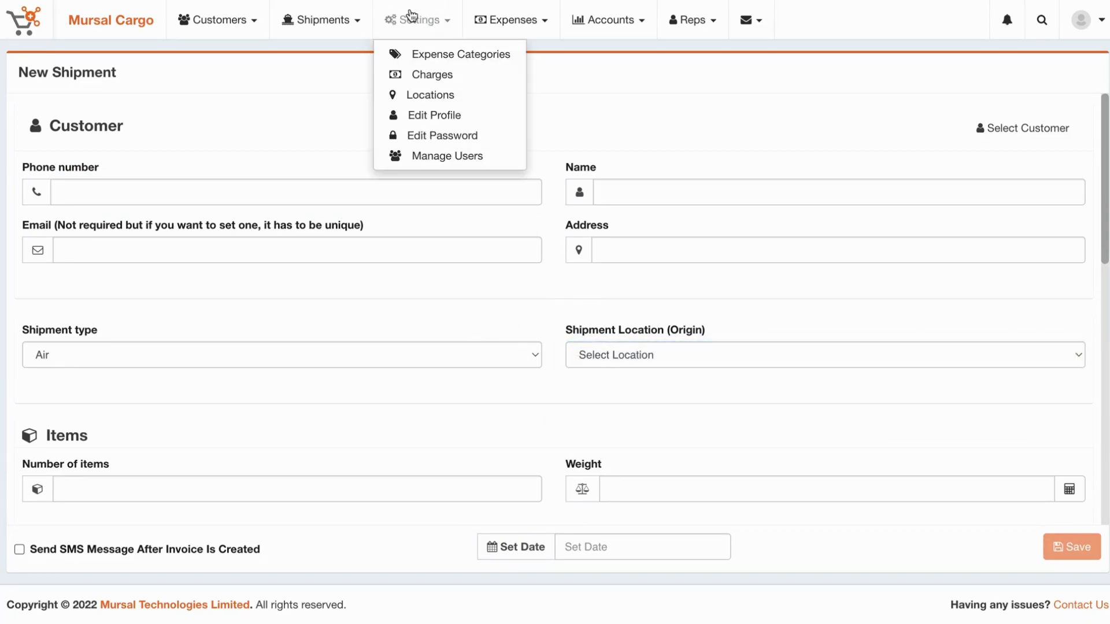
# Show the Users table, which lists three user accounts.
pyautogui.click(445, 156)
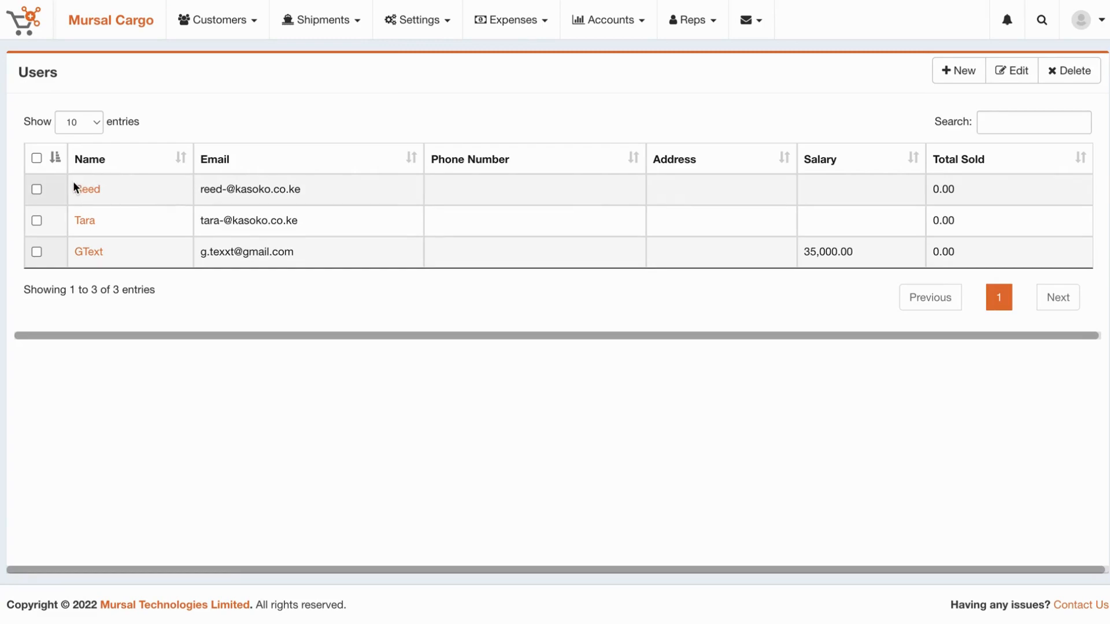
pyautogui.moveTo(332, 250); pyautogui.dragTo(59, 220)
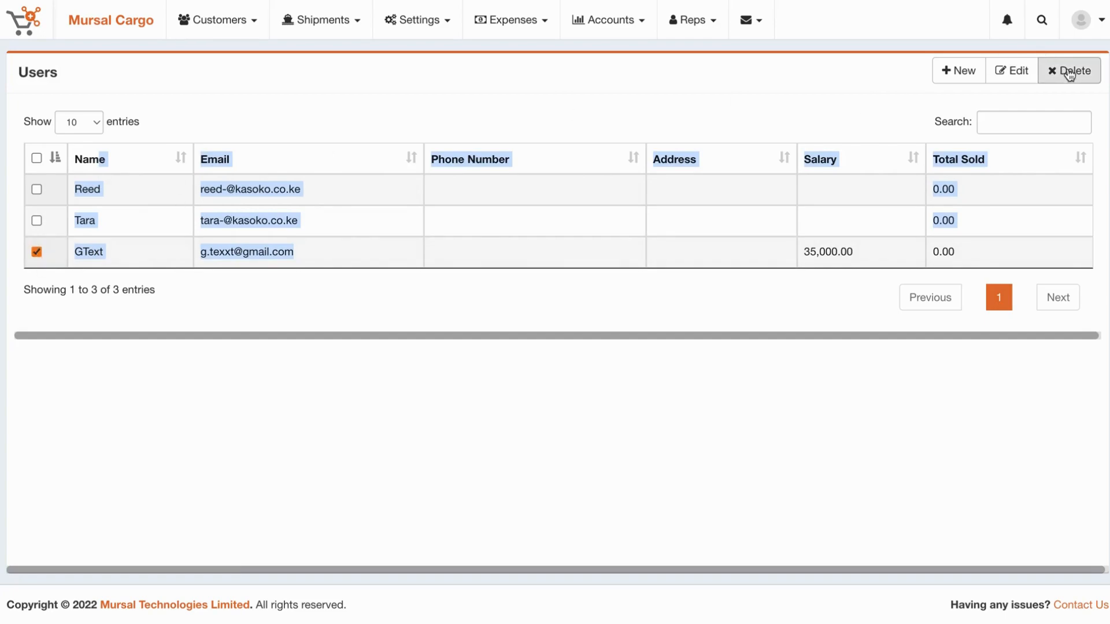
pyautogui.click(699, 220)
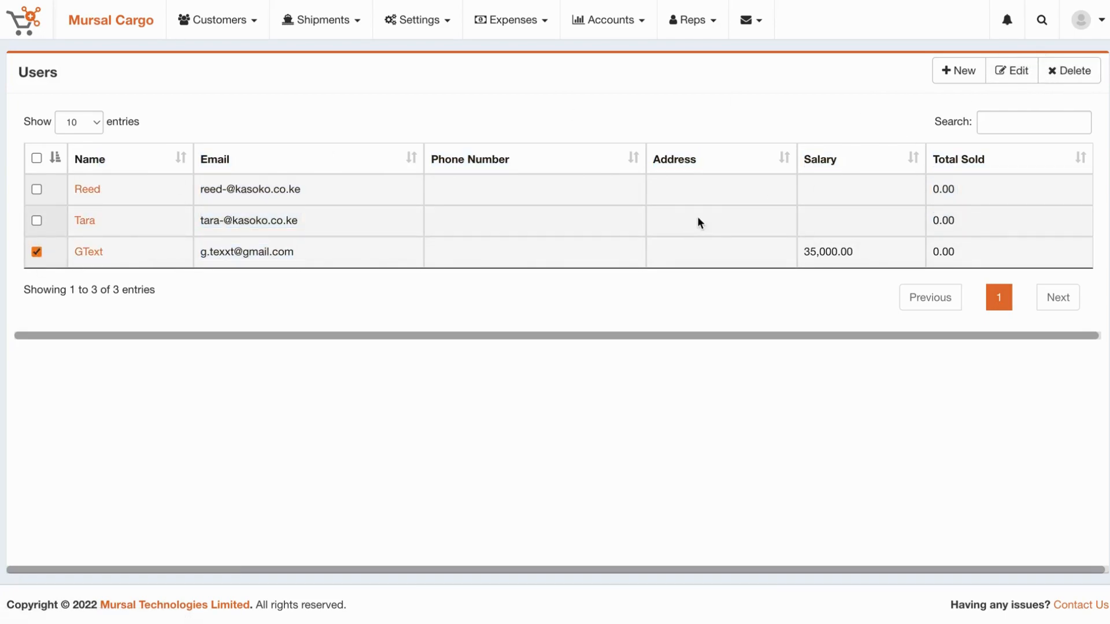
# Start a new user and enter the employee's full name and e-mail address.
pyautogui.click(965, 72)
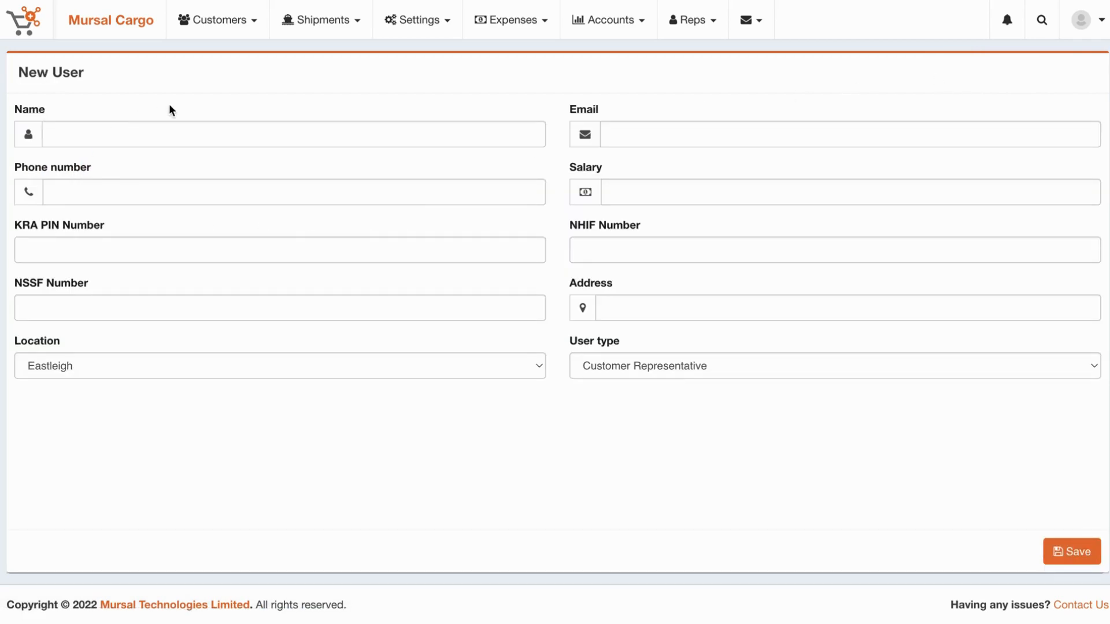
pyautogui.click(150, 135)
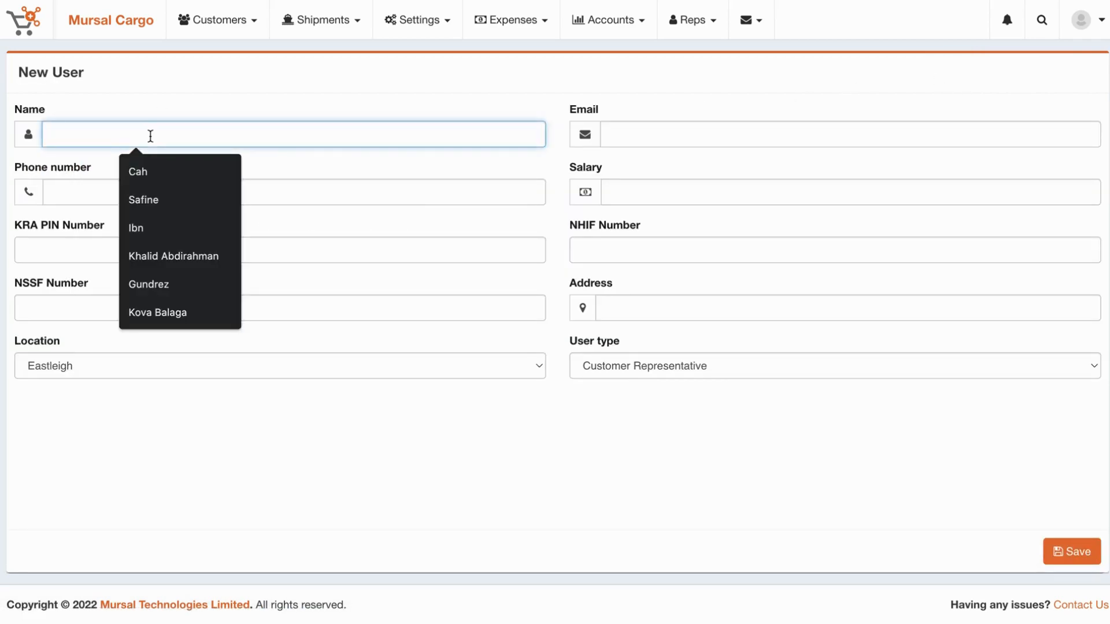
pyautogui.write('M')
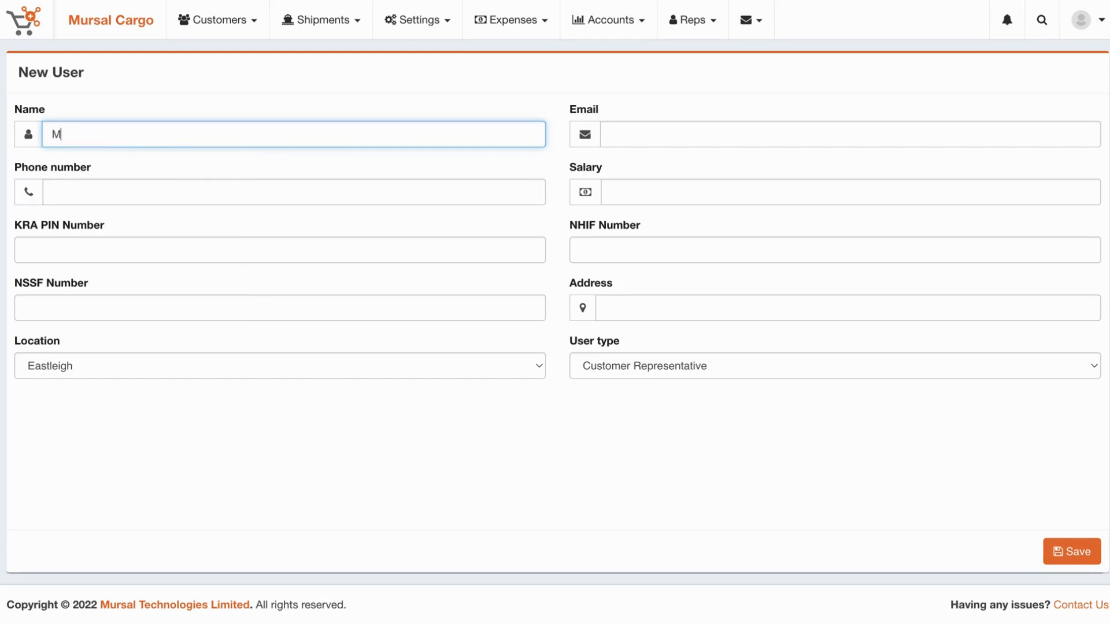
pyautogui.write('ike Tyson')
pyautogui.press('Tab')
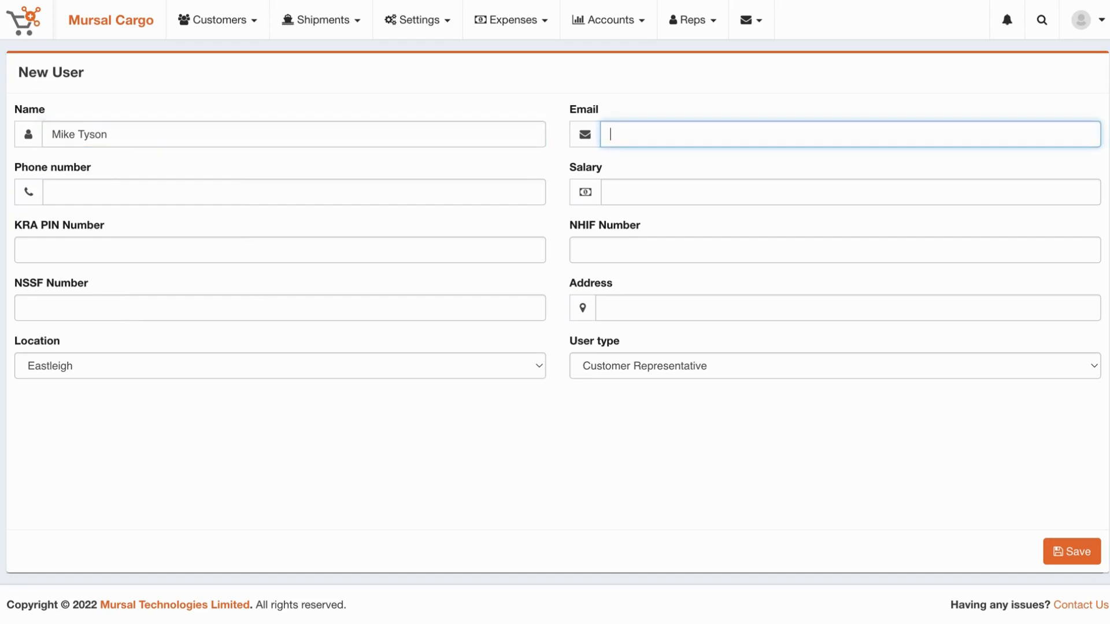
pyautogui.press('Tab')
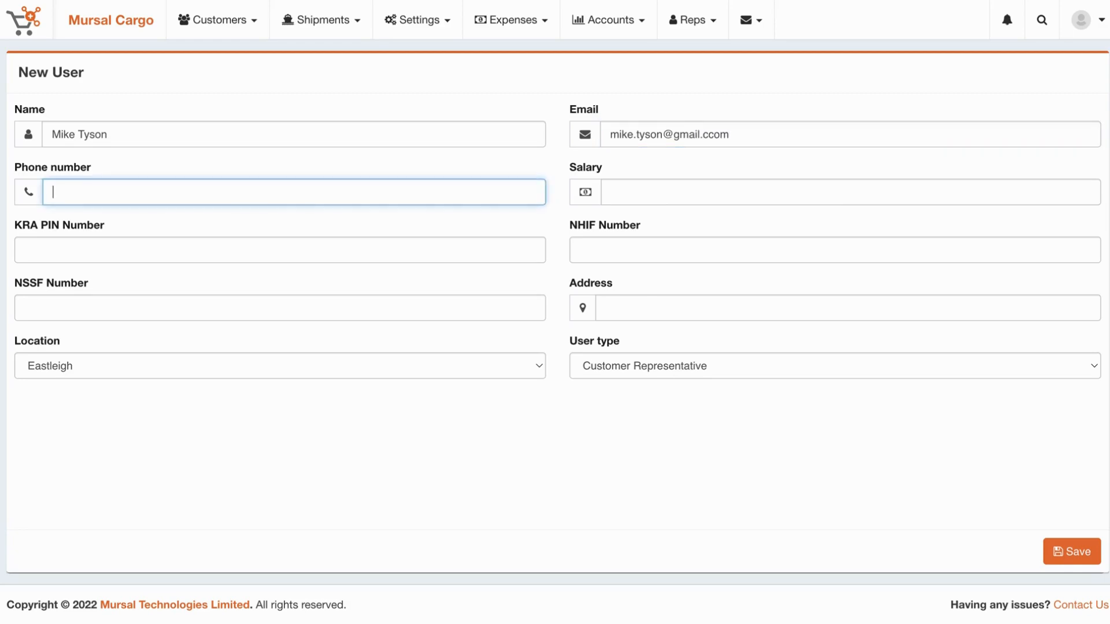
pyautogui.click(711, 132)
pyautogui.press('BackSpace')
# Enter the employee's phone number and a salary of 50000.
pyautogui.click(333, 197)
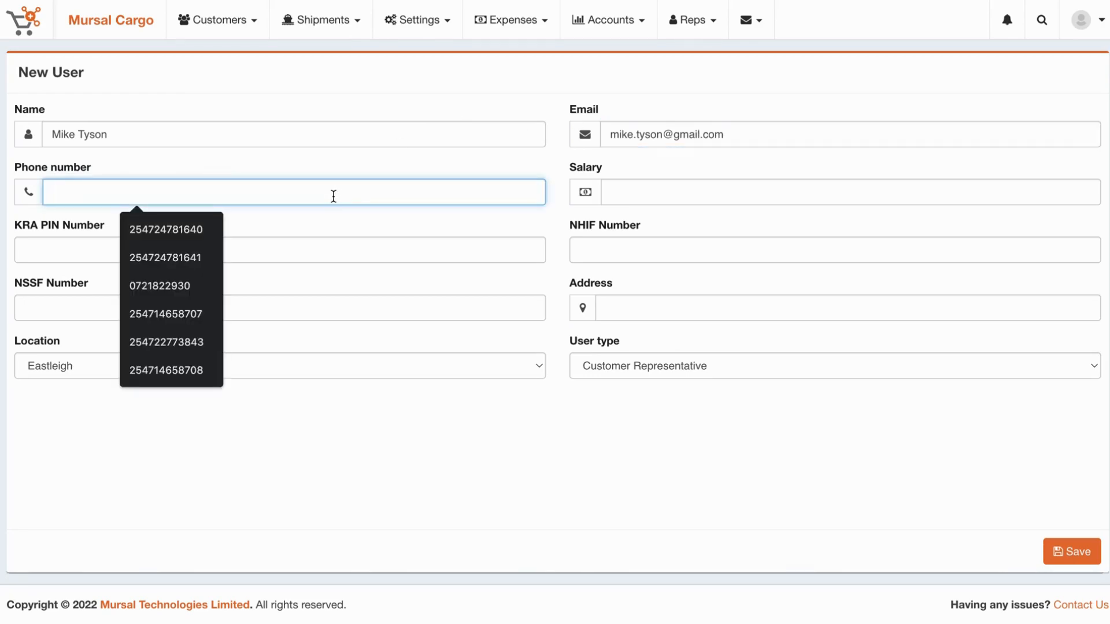
pyautogui.click(198, 258)
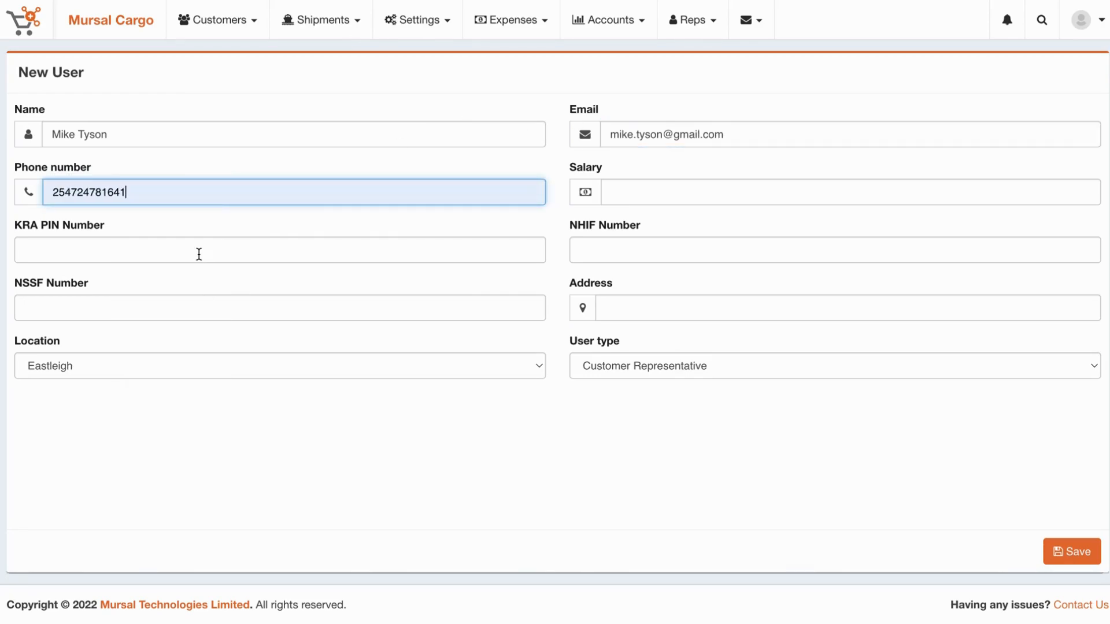
pyautogui.press('BackSpace')
pyautogui.write('6')
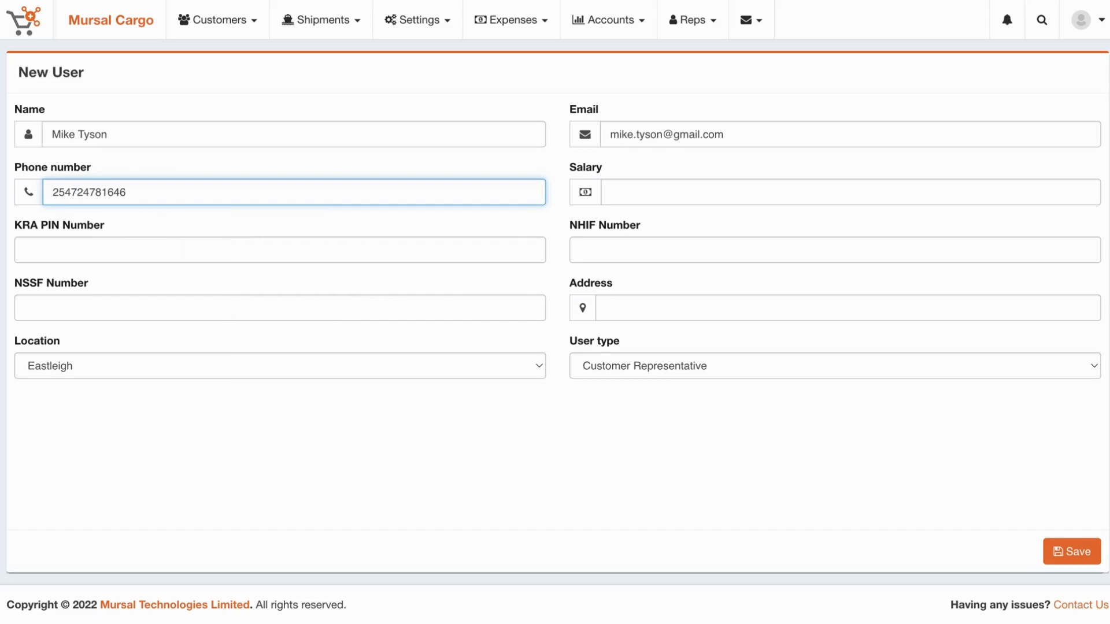
pyautogui.click(741, 187)
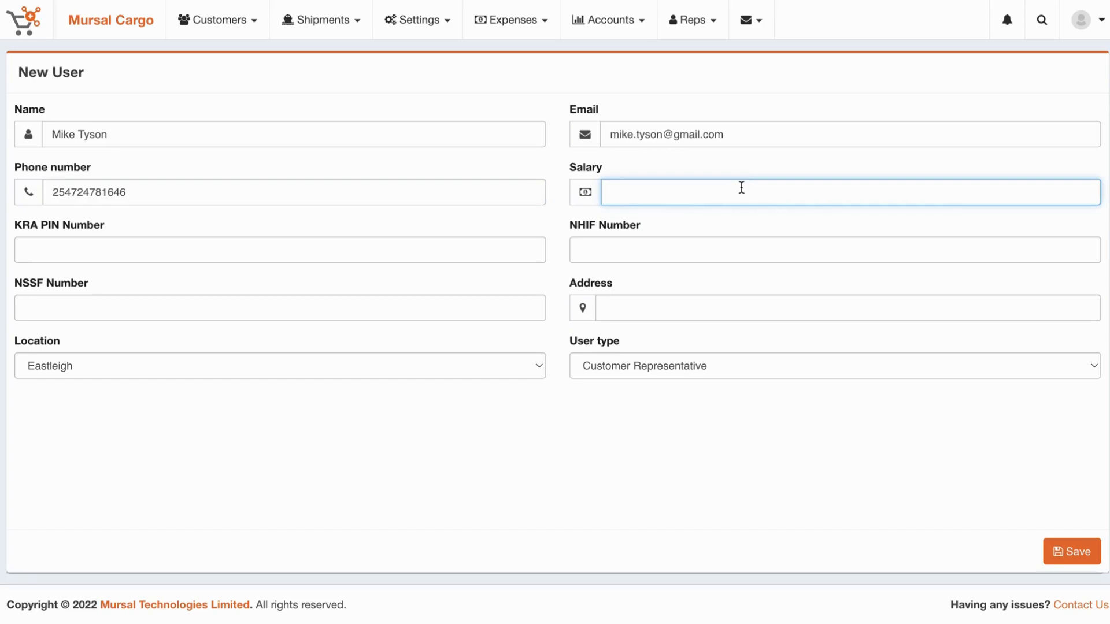
pyautogui.write('50000')
pyautogui.click(370, 242)
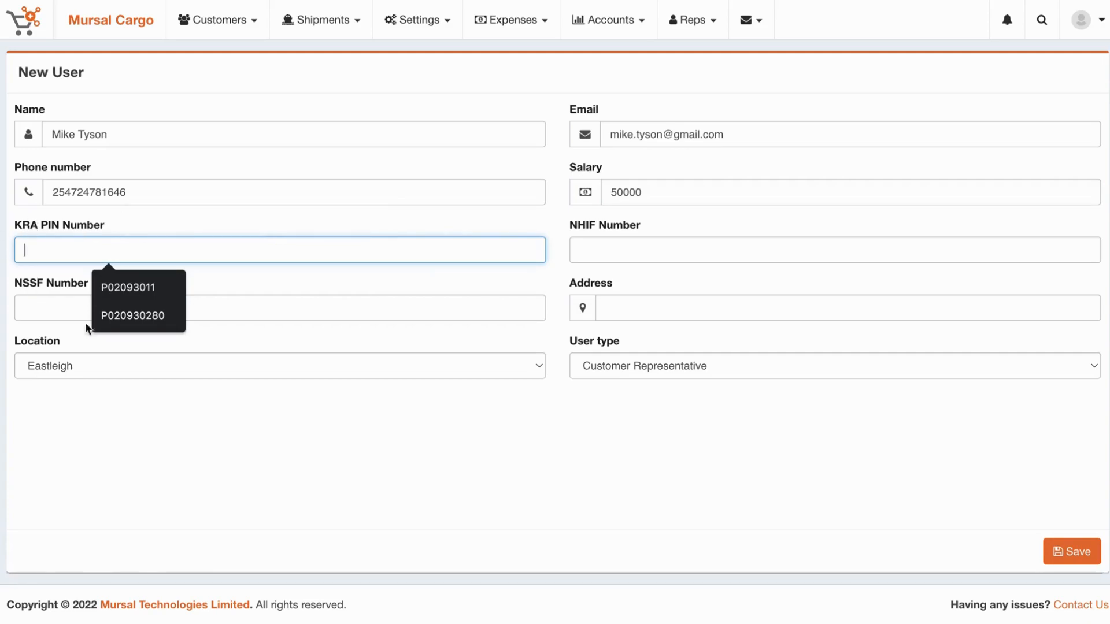
pyautogui.moveTo(16, 223); pyautogui.dragTo(141, 224)
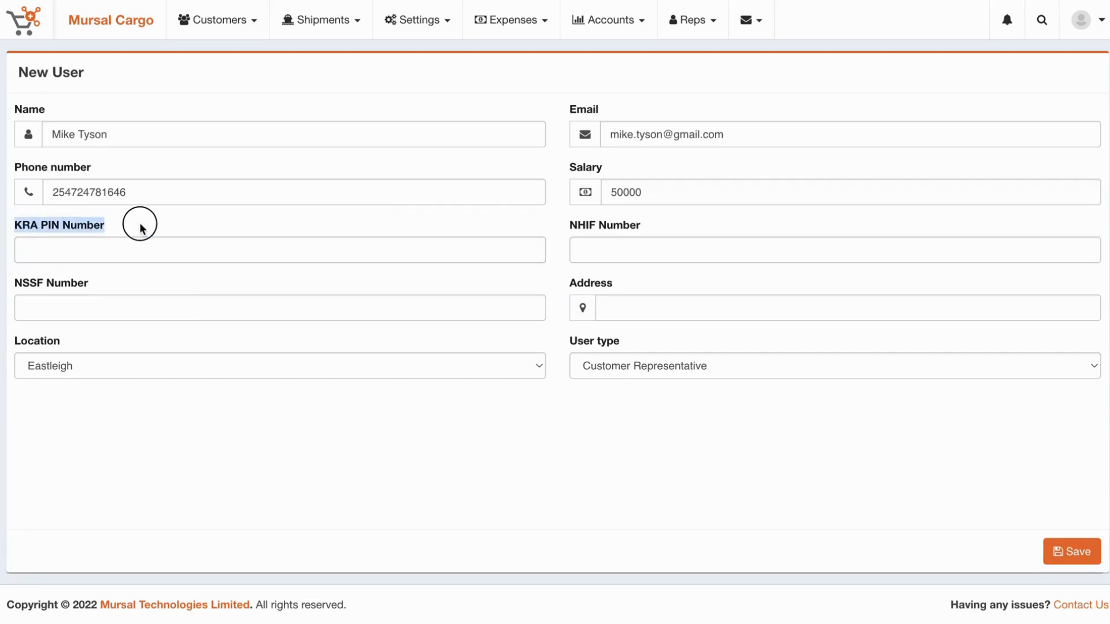
pyautogui.click(584, 228)
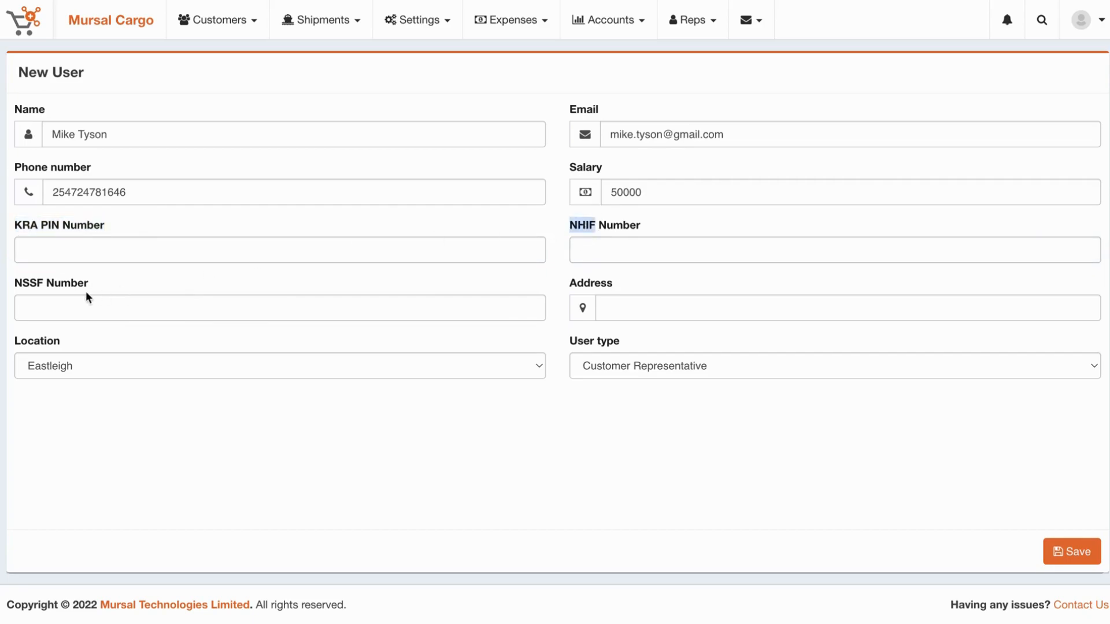
pyautogui.doubleClick(18, 283)
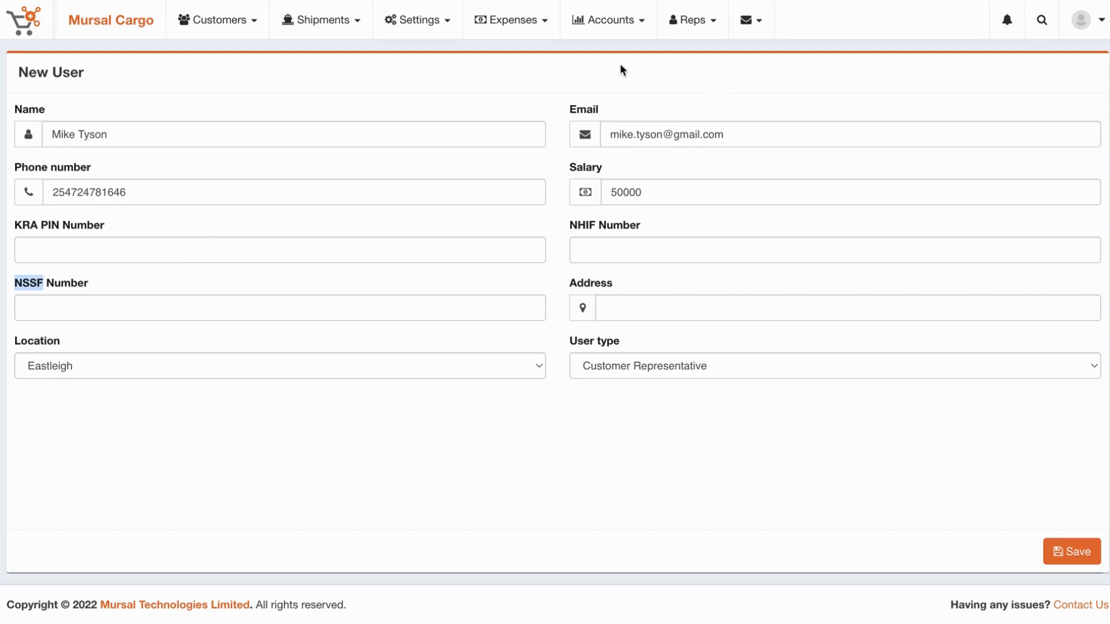
# Assign the new user to the Dubai location as an Employee and save.
pyautogui.click(520, 30)
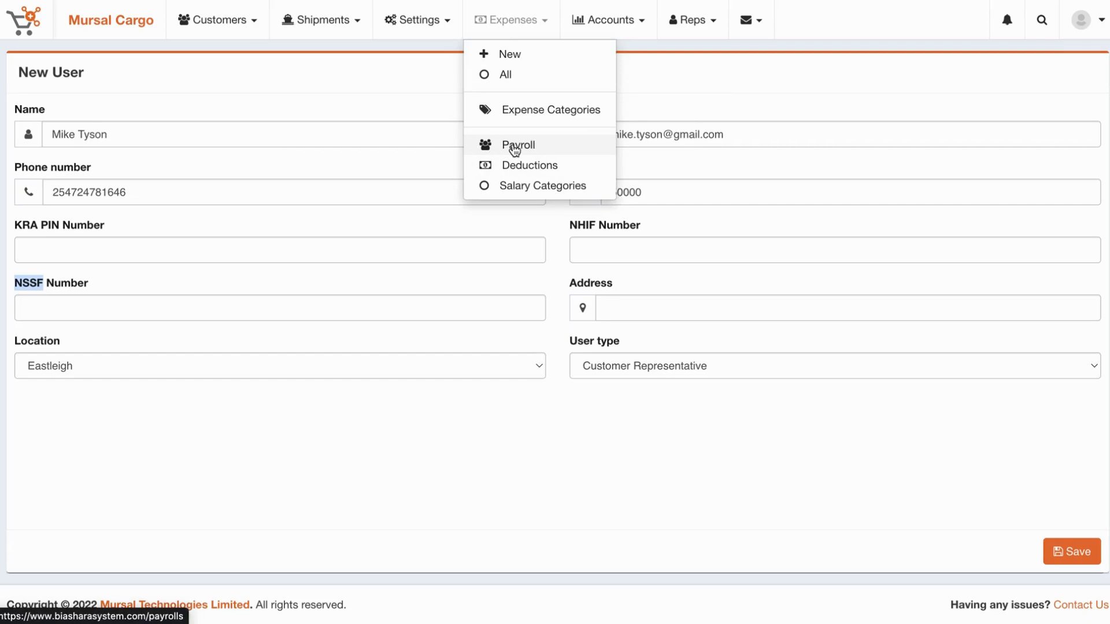
pyautogui.click(401, 86)
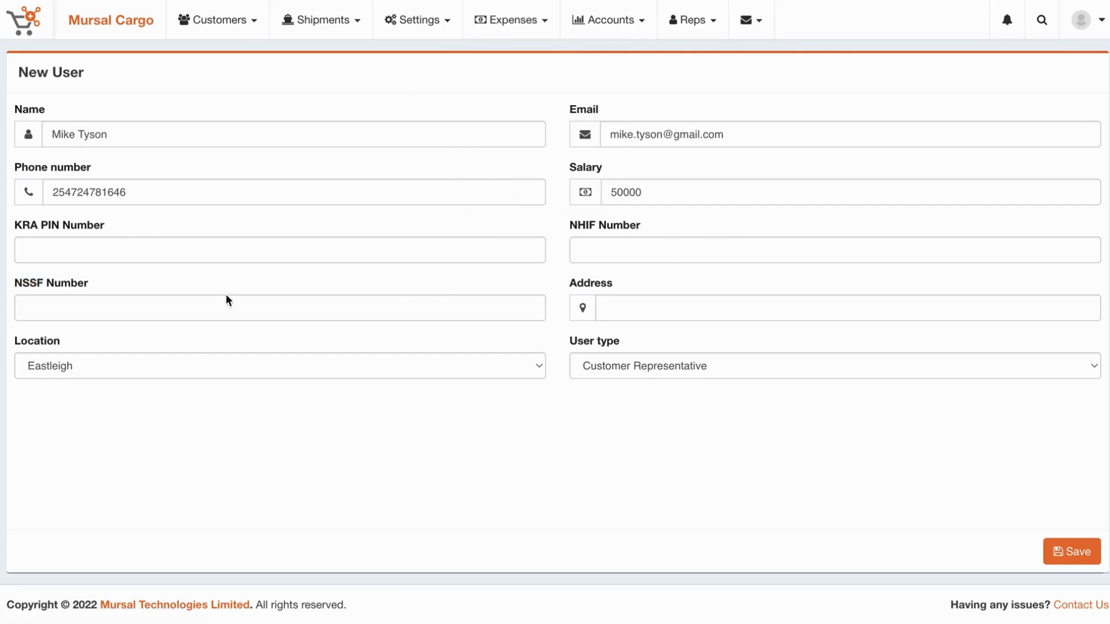
pyautogui.click(467, 363)
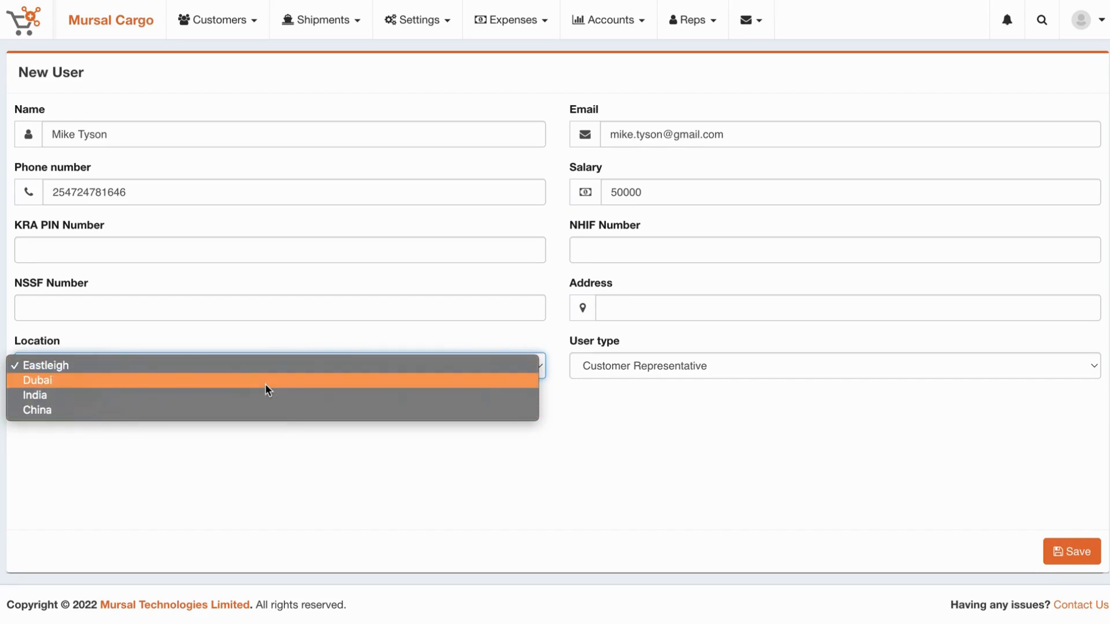
pyautogui.click(265, 383)
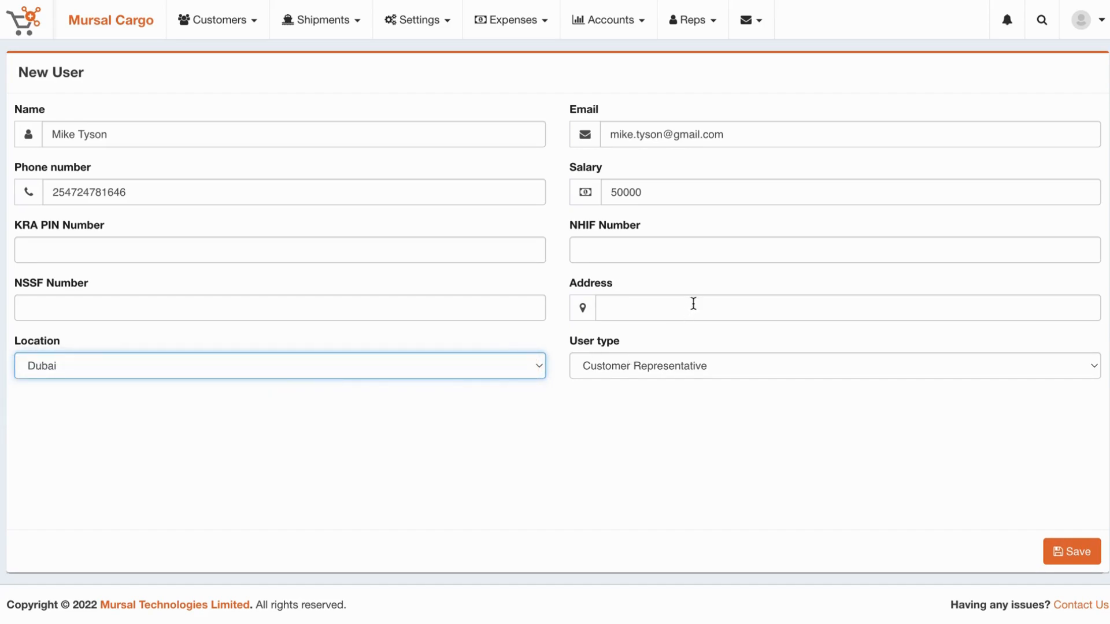
pyautogui.click(667, 311)
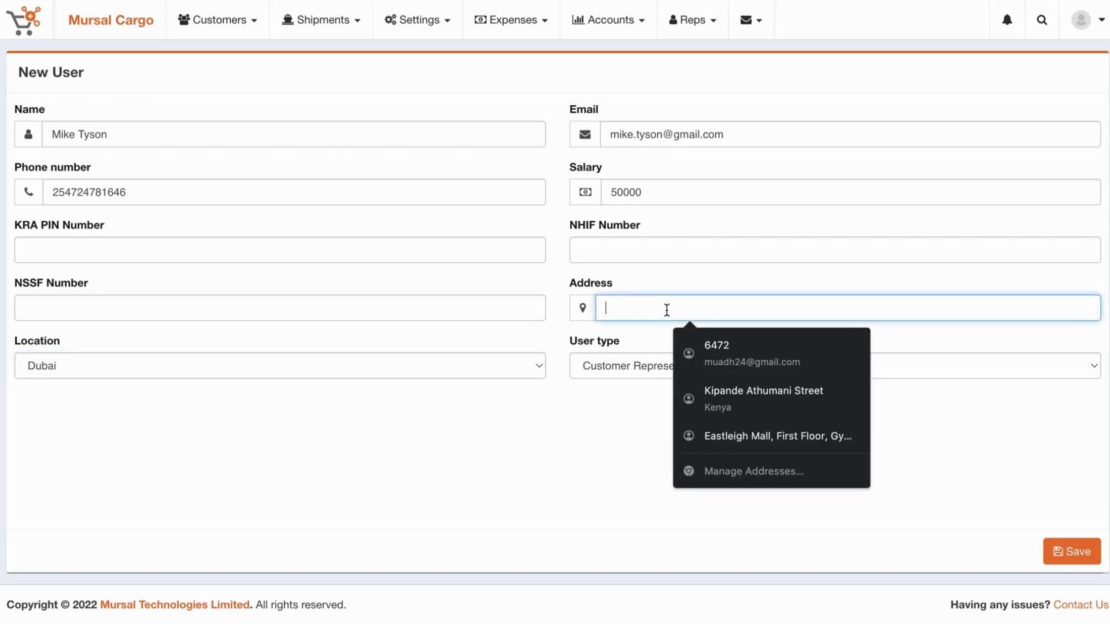
pyautogui.click(529, 474)
pyautogui.click(678, 370)
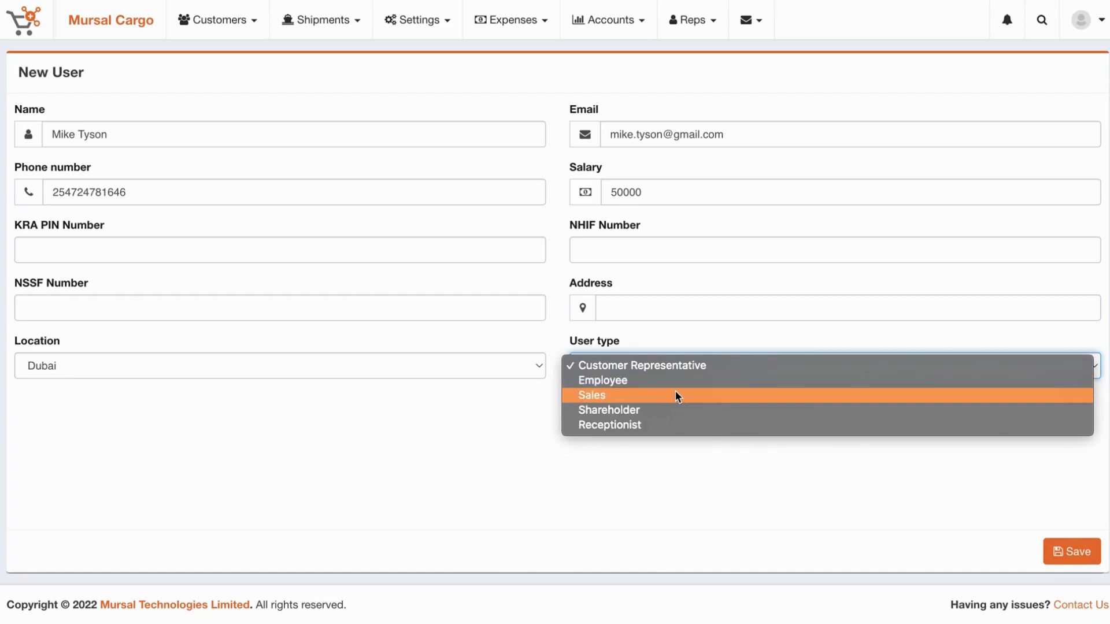
pyautogui.click(623, 381)
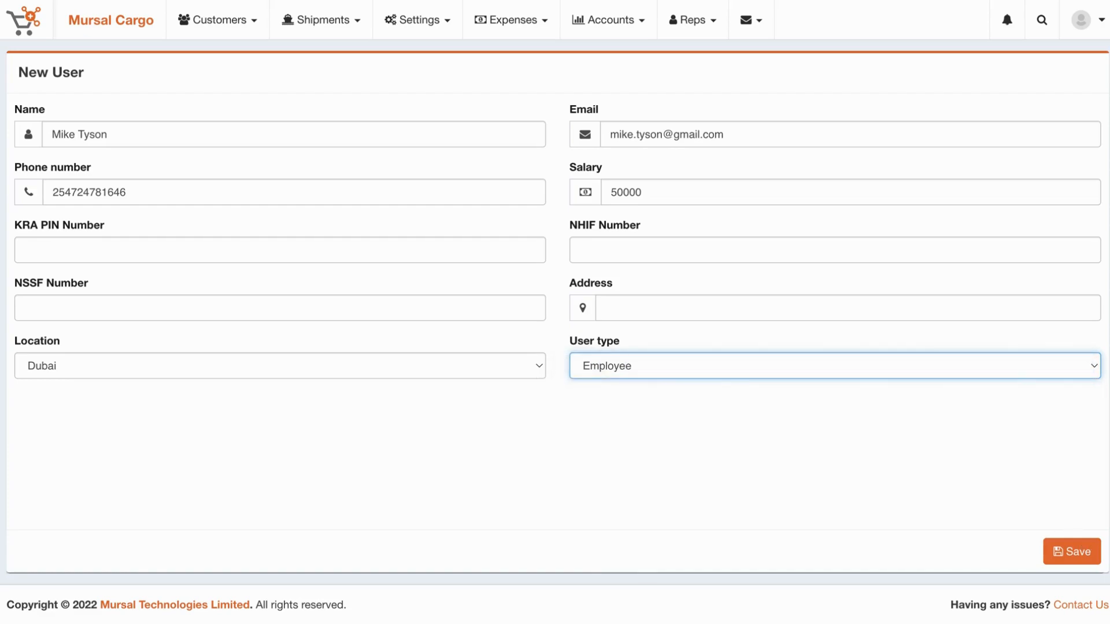
pyautogui.click(1070, 554)
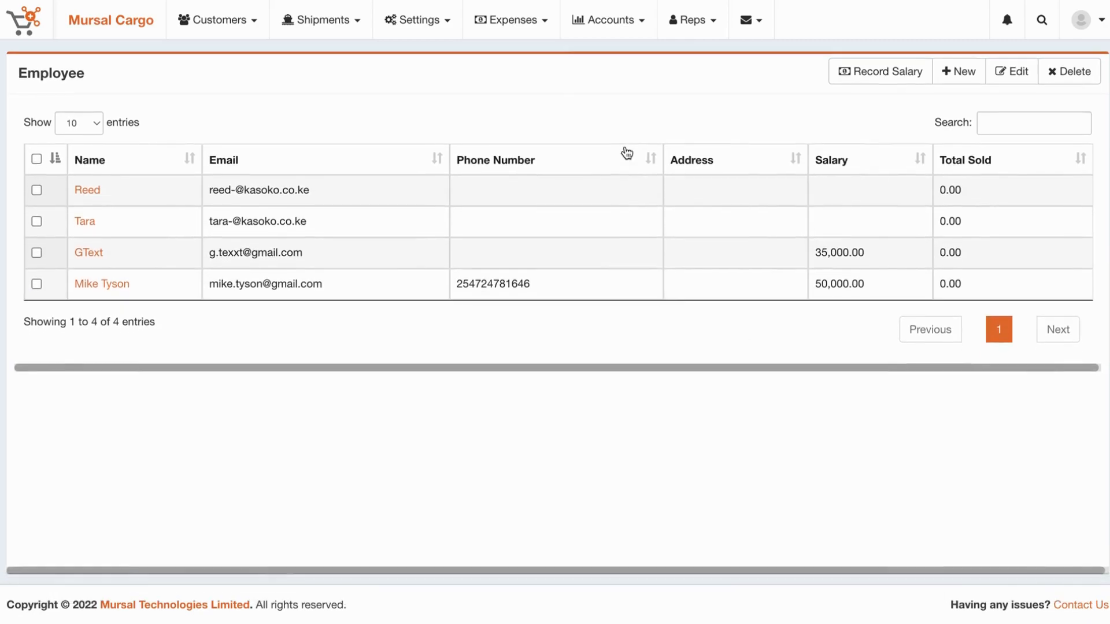
# Go to the Edit Profile page from the Settings menu.
pyautogui.click(412, 22)
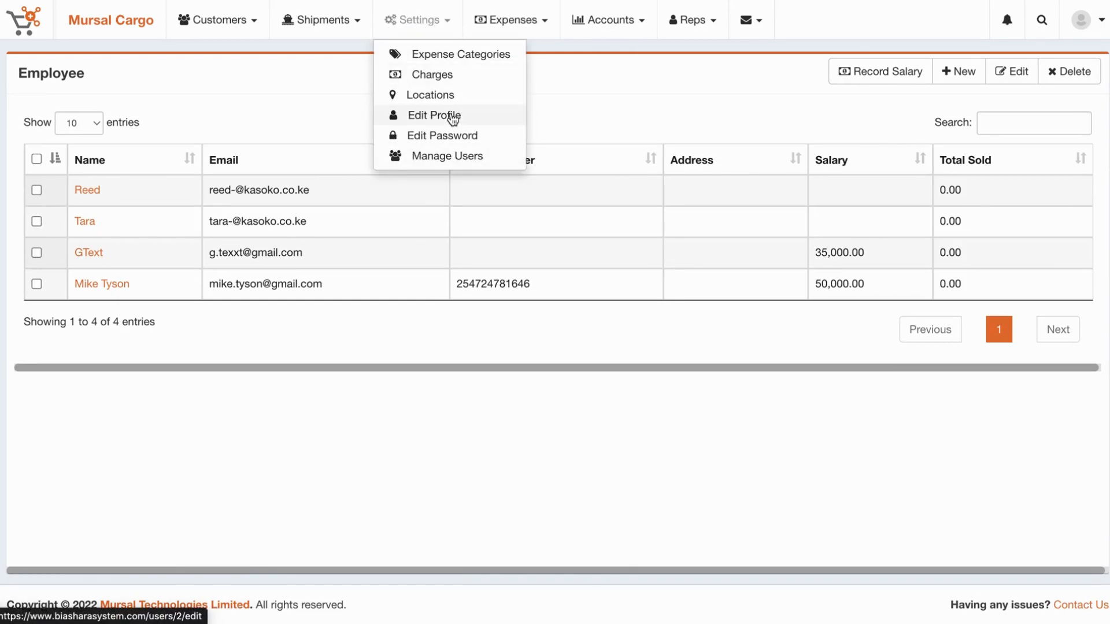
pyautogui.click(452, 118)
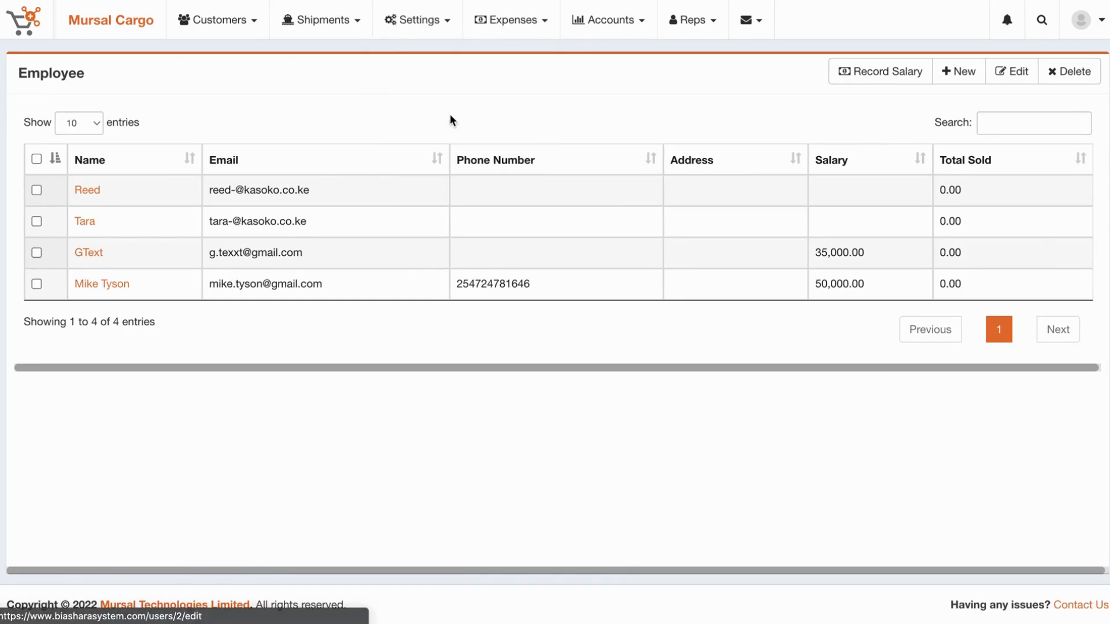